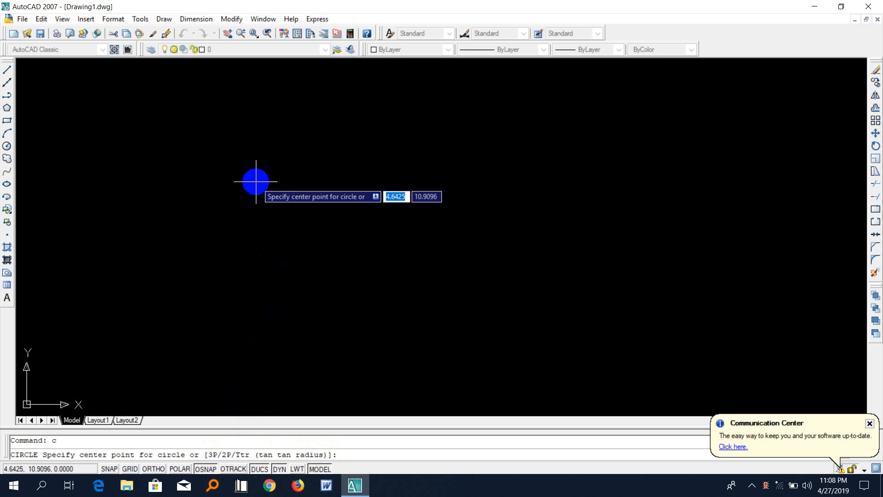
# Step: Draw a three-point circle, placing the second point about 9.09 units right of the first and the third about 6.43 units below the second
pyautogui.write('3p')
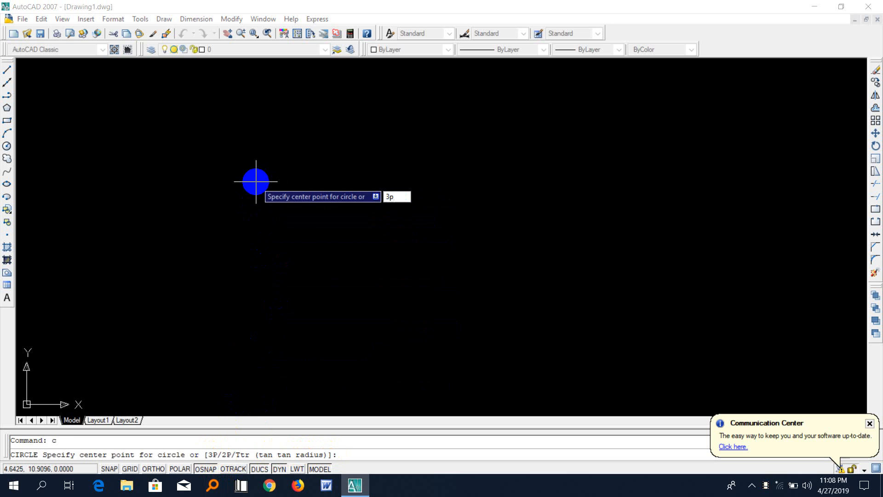
pyautogui.press('Return')
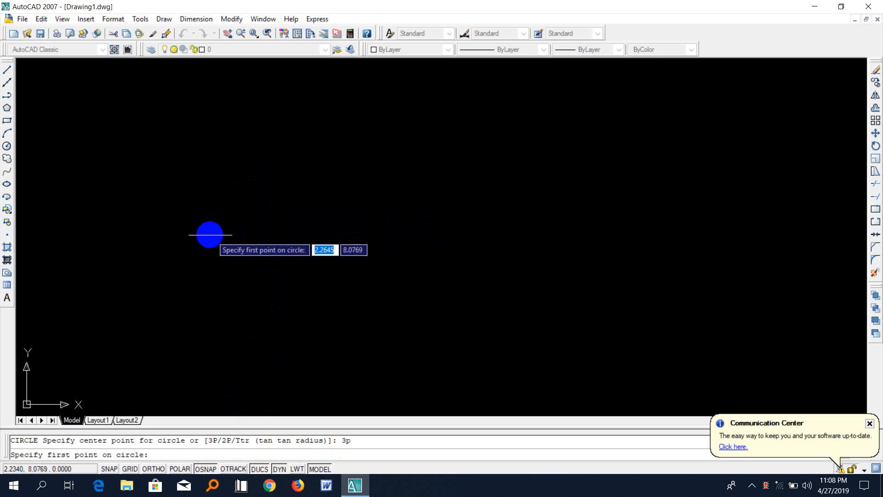
pyautogui.click(195, 223)
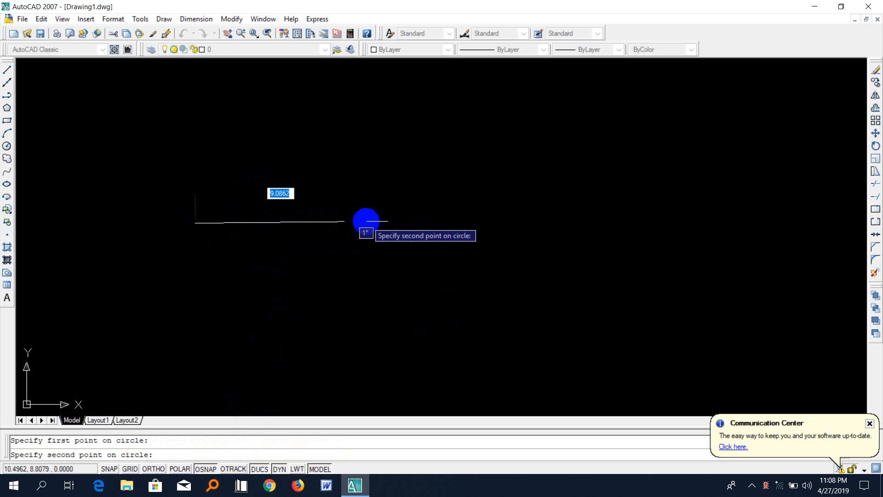
pyautogui.click(366, 221)
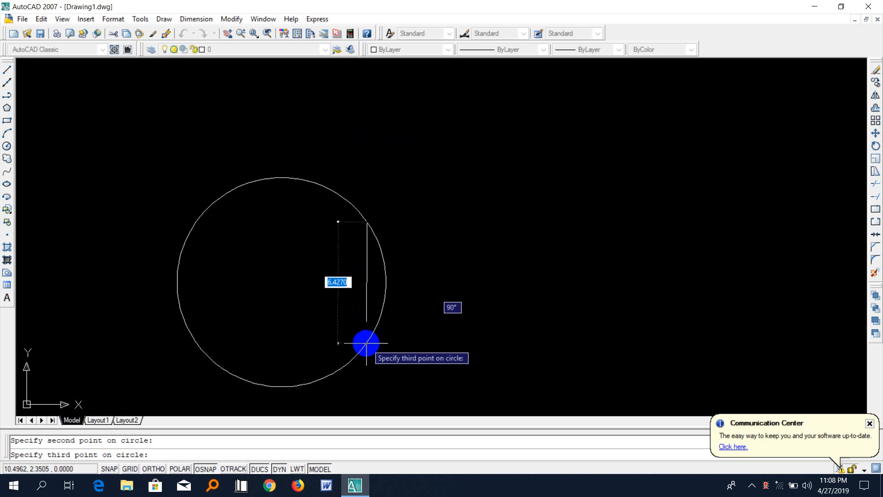
pyautogui.click(366, 343)
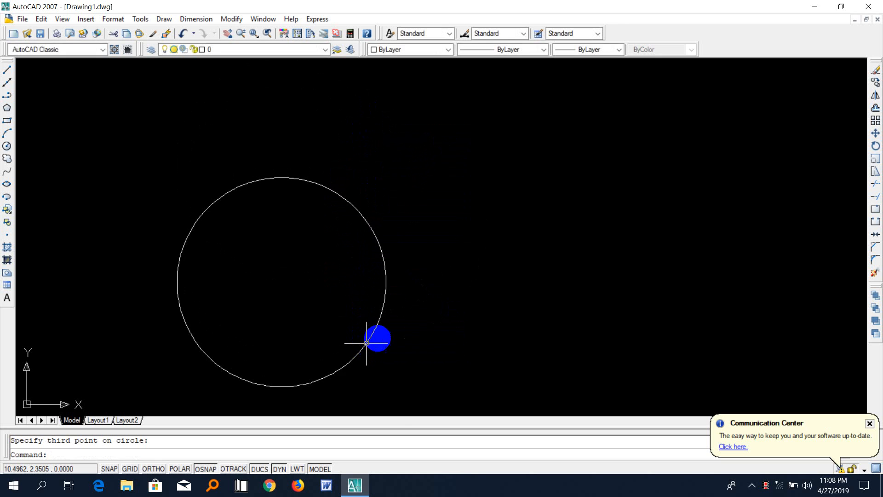
pyautogui.click(372, 230)
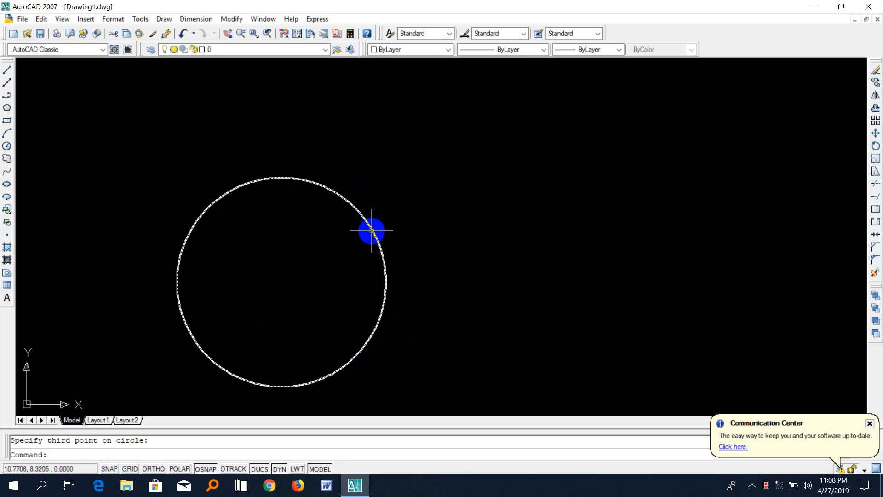
# Step: Draw a three-point circle with its first point at 5,5, second at relative @5,5 and third at relative @-5,5
pyautogui.scroll(-3, 150, 211)
pyautogui.scroll(2, 211, 233)
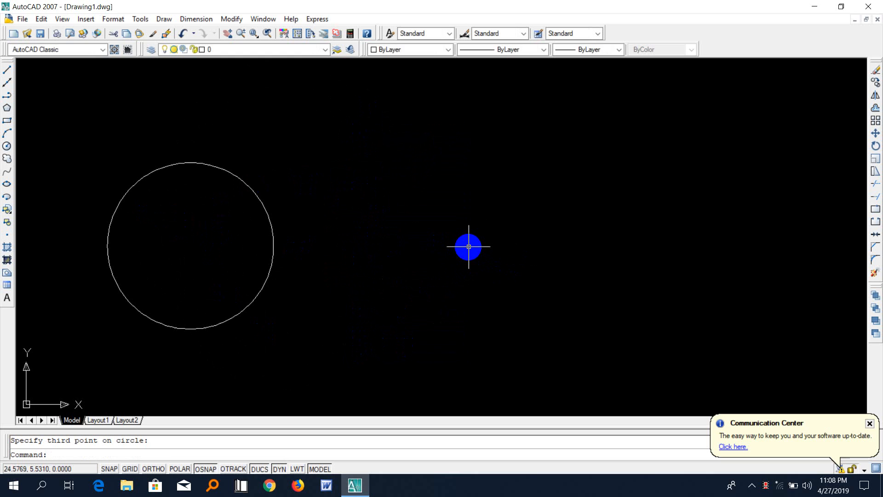
pyautogui.write('c')
pyautogui.press('Return')
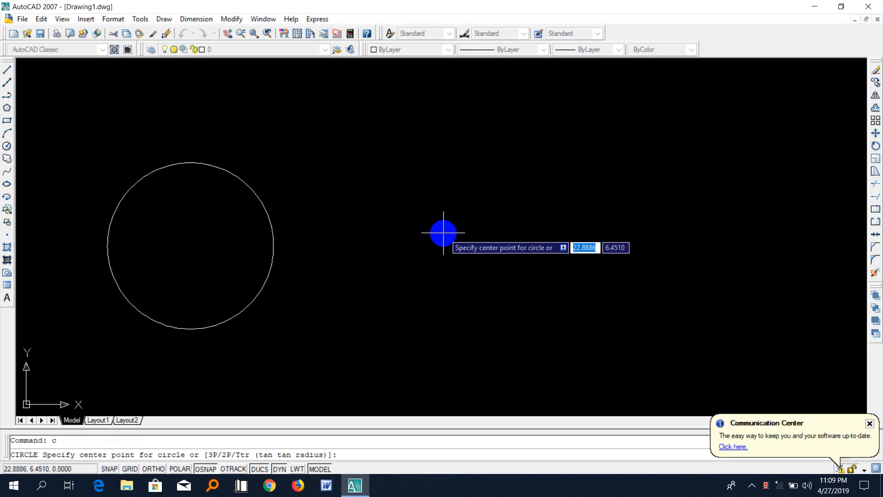
pyautogui.write('3p')
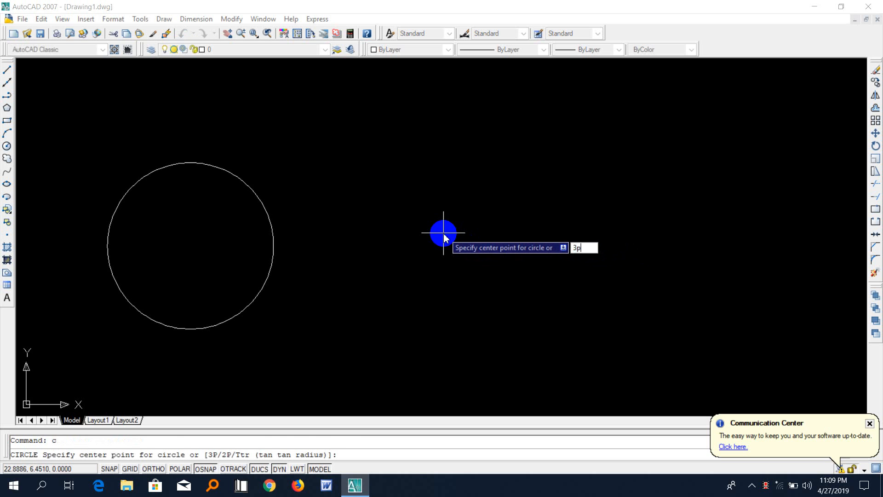
pyautogui.press('Return')
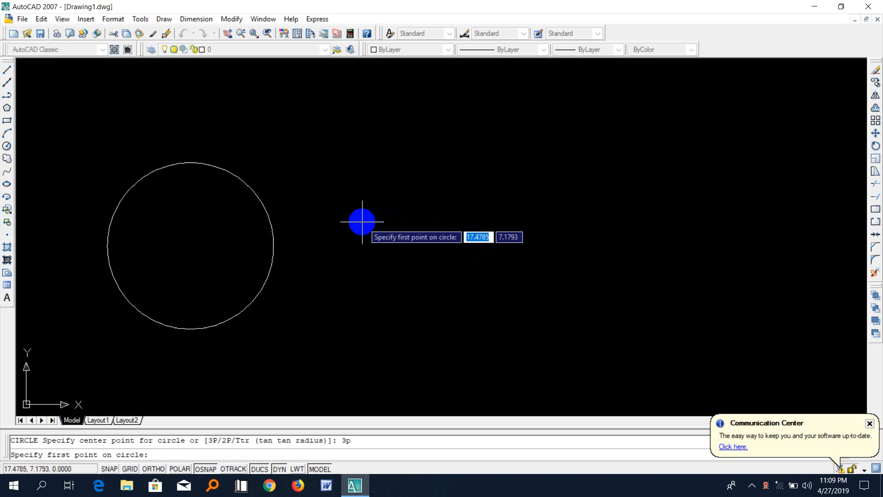
pyautogui.write('5')
pyautogui.press('Tab')
pyautogui.write('5')
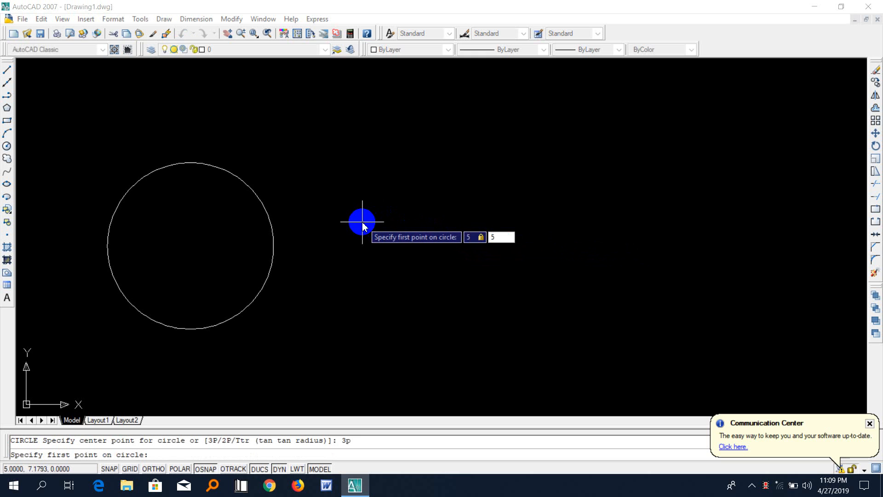
pyautogui.press('Return')
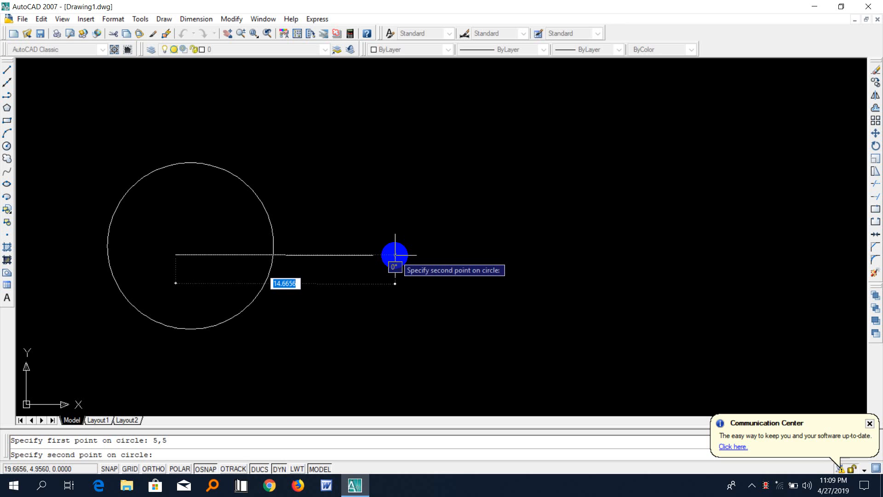
pyautogui.write('5,')
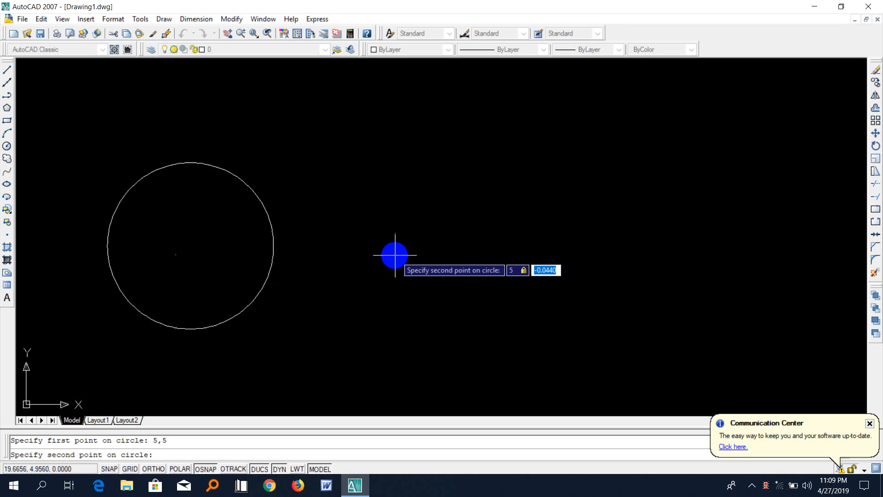
pyautogui.write('5')
pyautogui.press('Return')
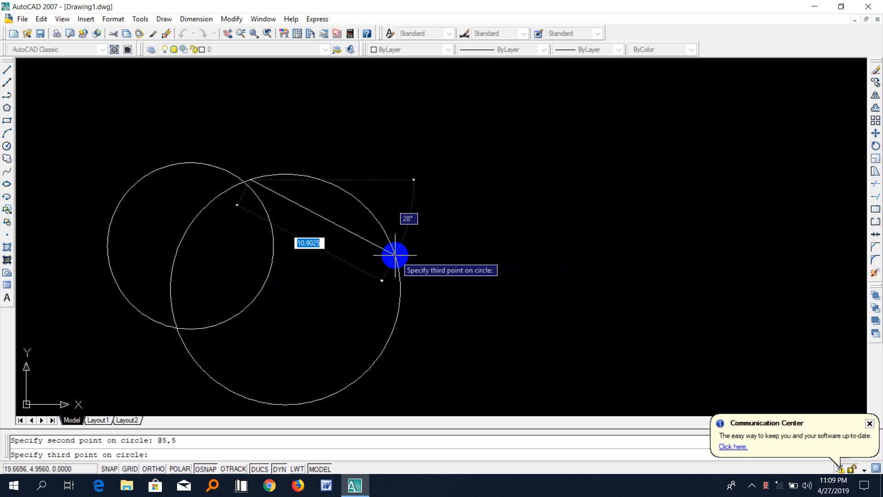
pyautogui.write('-')
pyautogui.write('5')
pyautogui.write(',5')
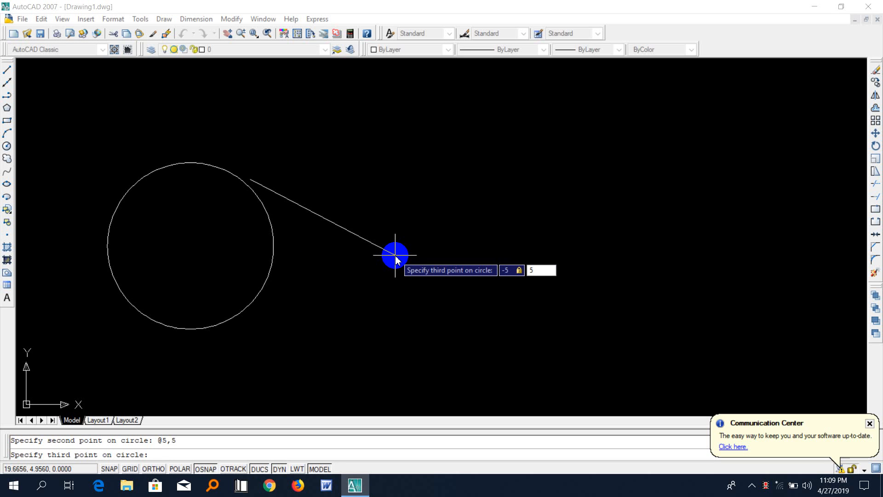
pyautogui.press('Return')
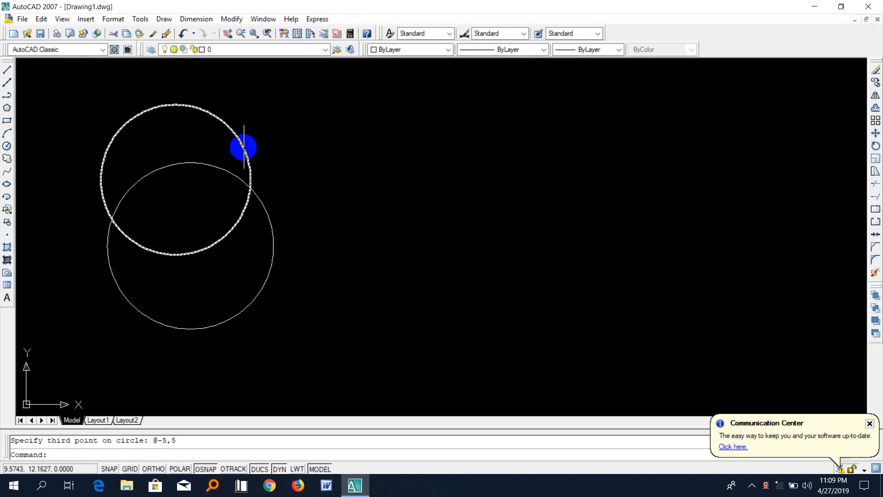
# Step: Select both overlapping three-point circles and delete them from the drawing
pyautogui.click(244, 147)
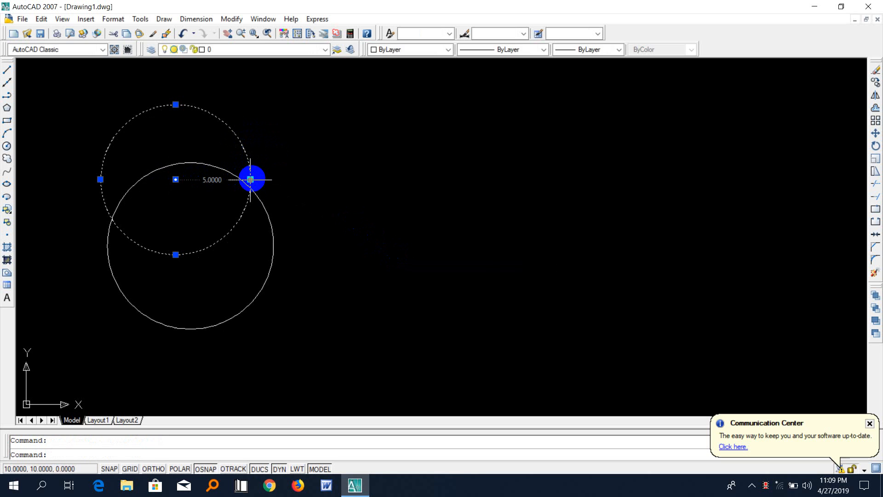
pyautogui.click(339, 282)
pyautogui.click(180, 159)
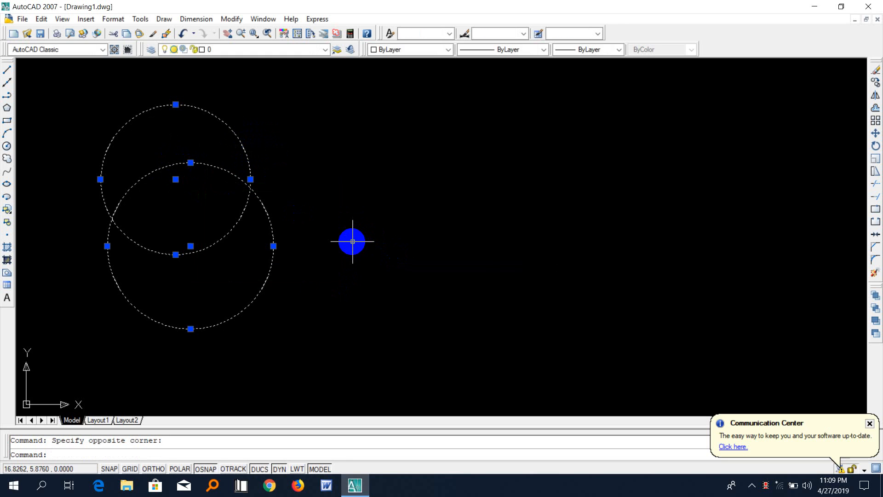
pyautogui.press('Delete')
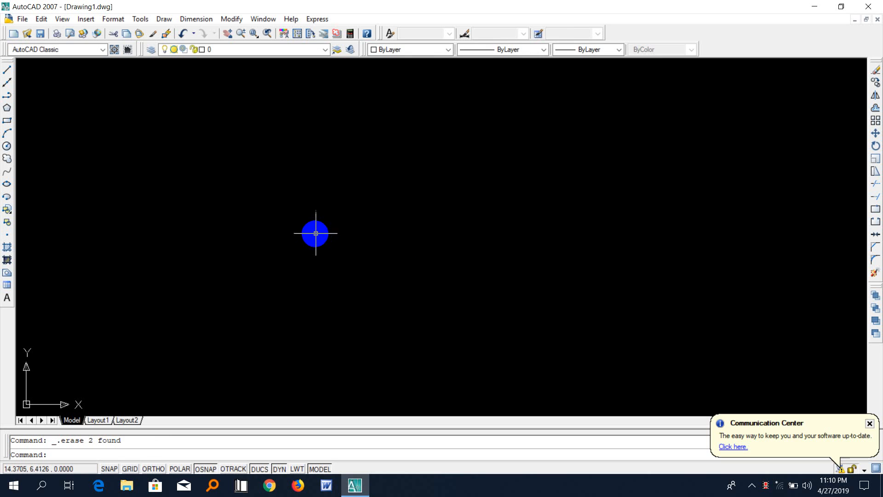
# Step: Draw a two-point circle in the empty drawing, with a horizontal diameter of about 11.59 units
pyautogui.write('c')
pyautogui.press('Return')
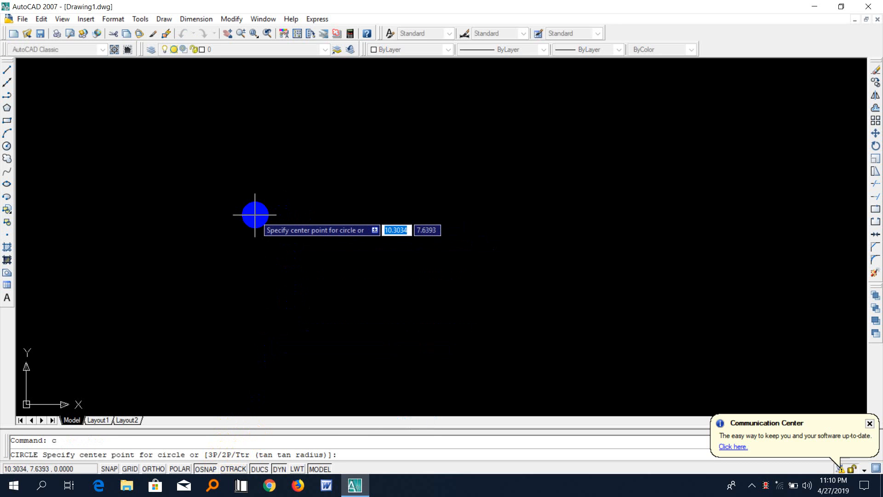
pyautogui.write('2p')
pyautogui.press('Return')
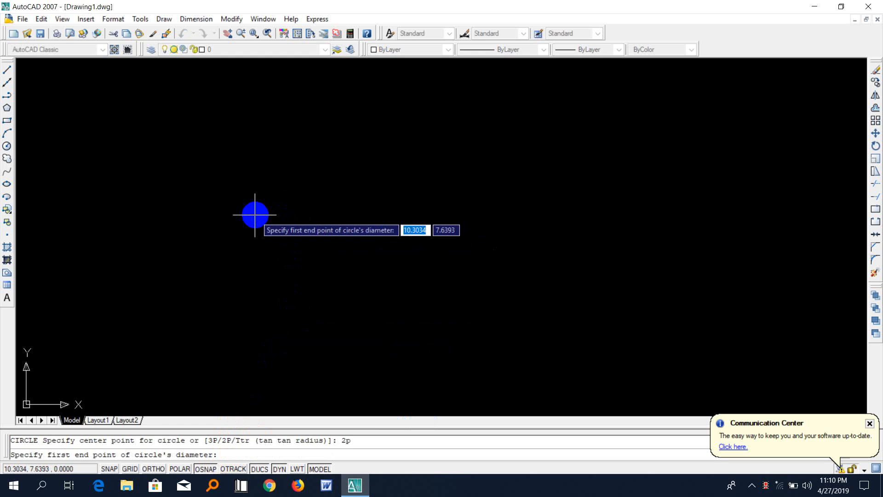
pyautogui.click(213, 215)
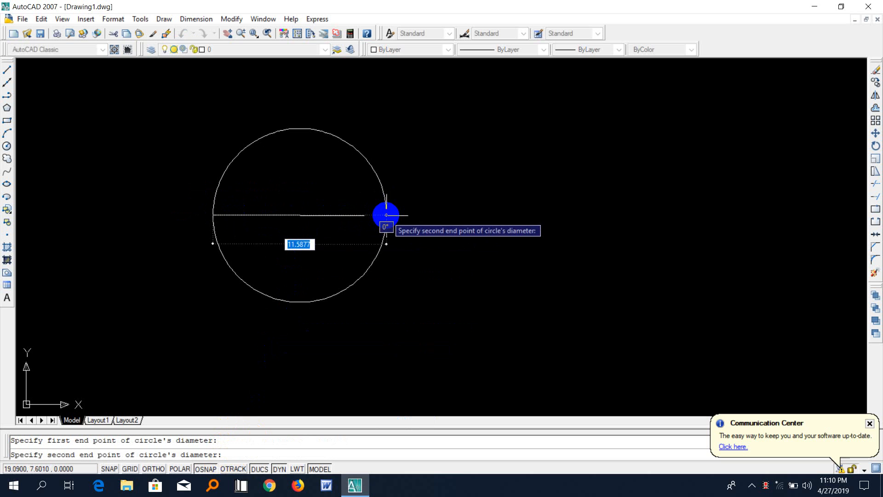
pyautogui.click(385, 215)
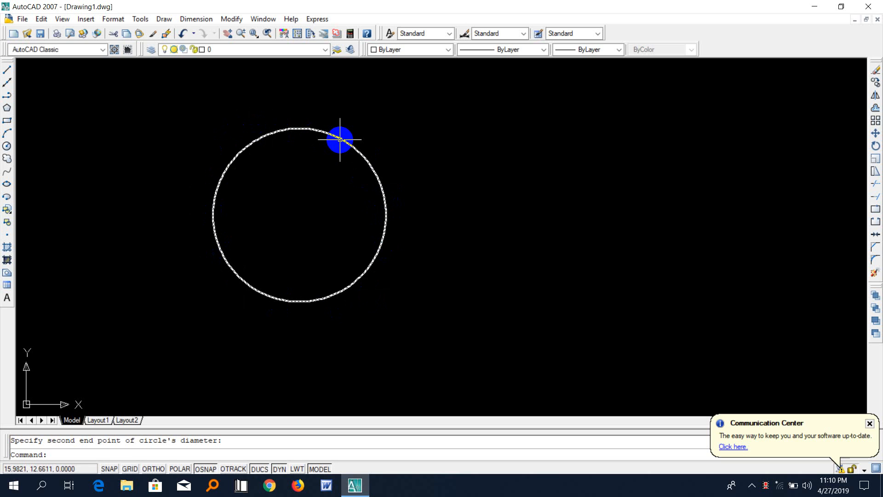
# Step: Draw a second two-point circle with the first diameter end point at 3,3 and the second at relative @6,6
pyautogui.scroll(-4, 157, 188)
pyautogui.scroll(-2, 132, 189)
pyautogui.click(501, 207)
pyautogui.click(498, 207)
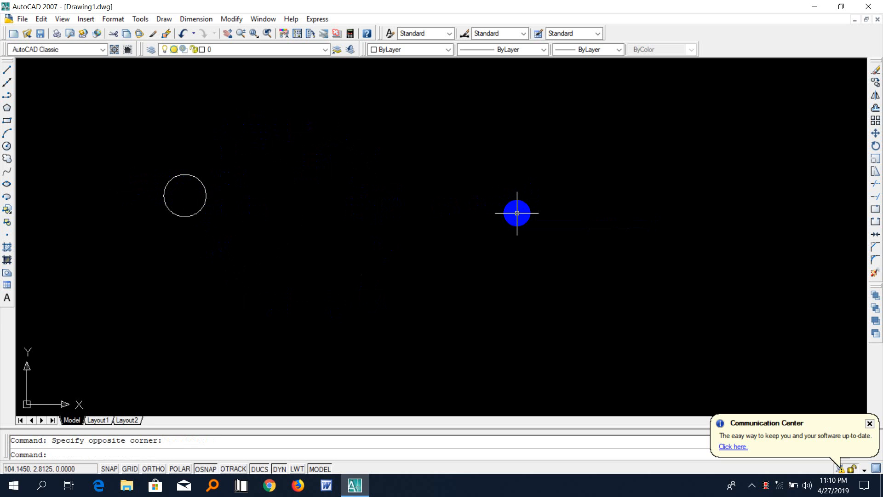
pyautogui.write('c')
pyautogui.press('Return')
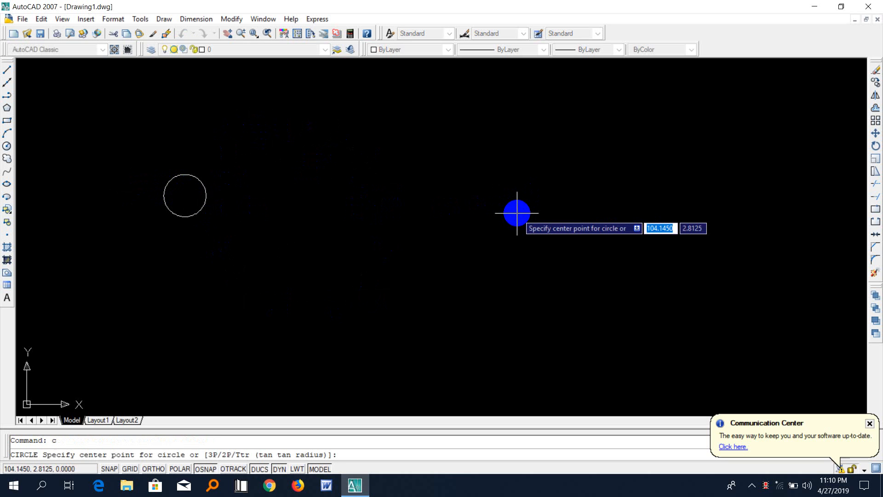
pyautogui.write('2p')
pyautogui.press('Return')
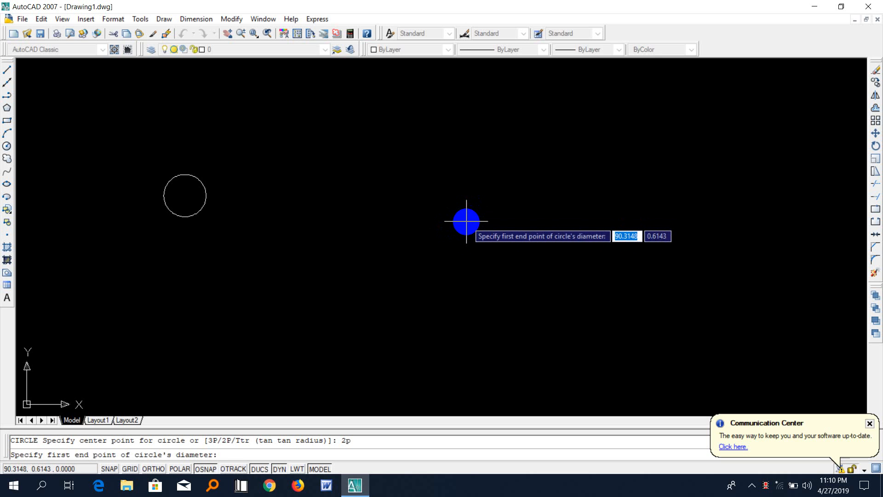
pyautogui.write('3')
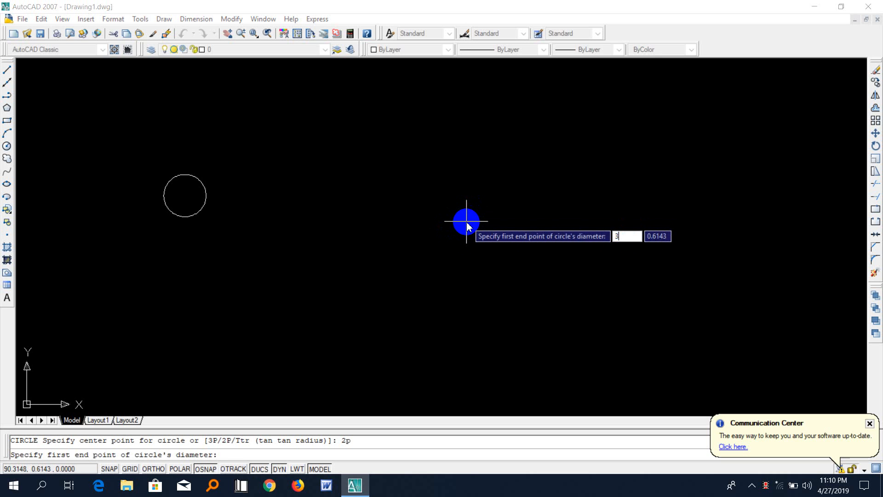
pyautogui.press('Tab')
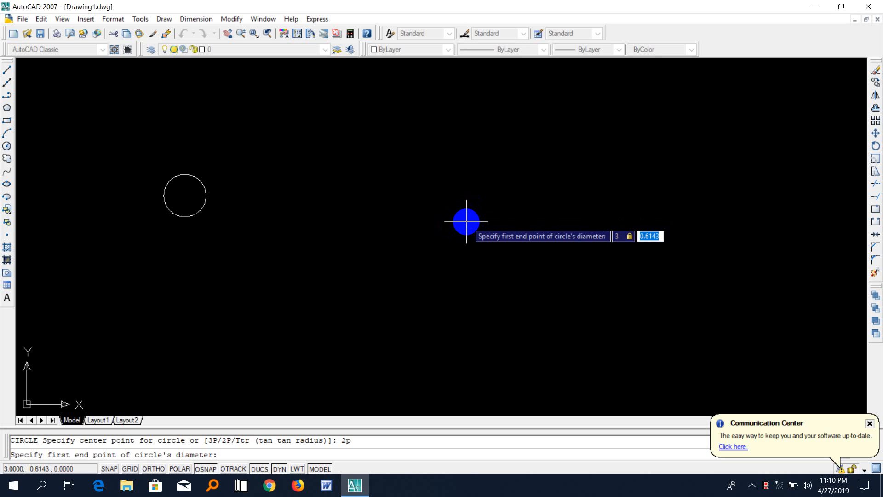
pyautogui.write('3')
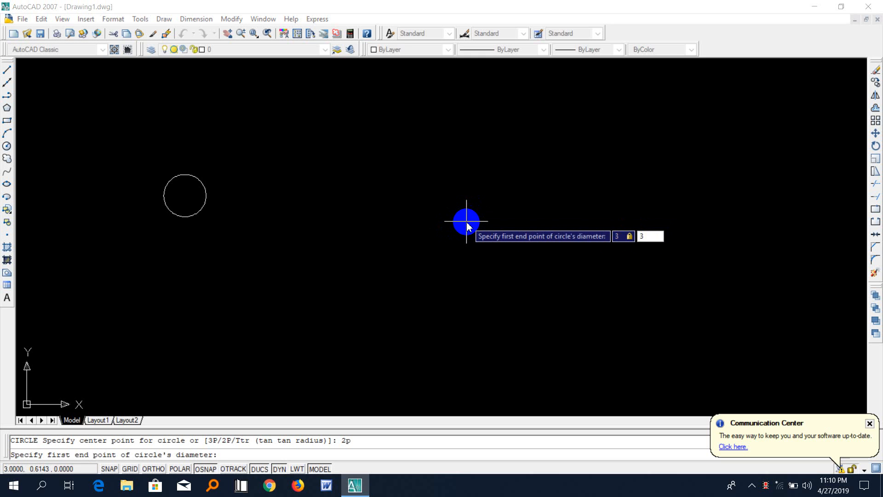
pyautogui.press('Return')
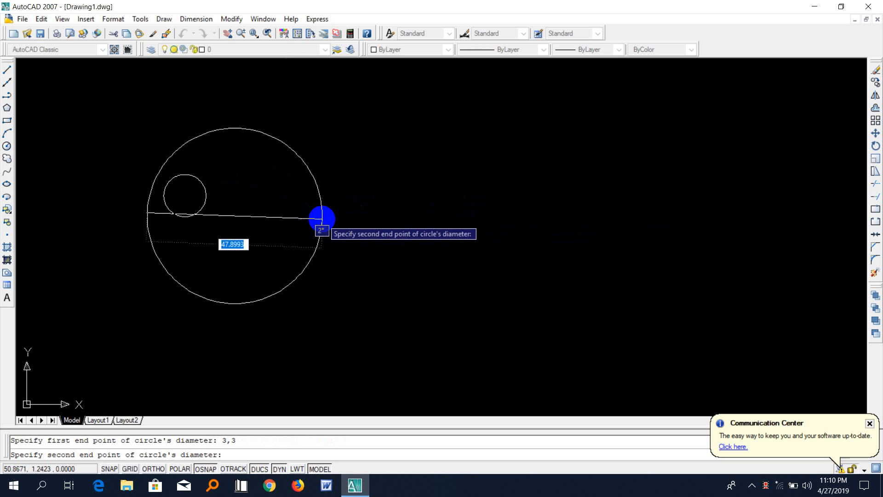
pyautogui.write('6,')
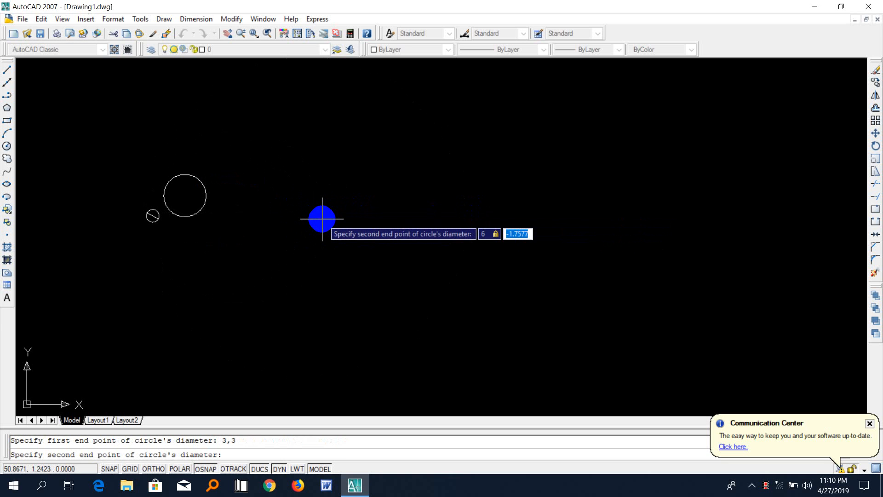
pyautogui.write('6')
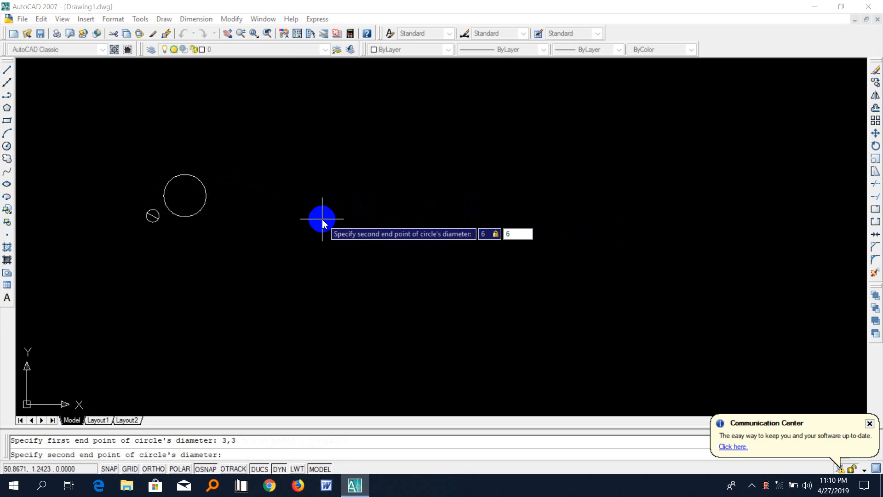
pyautogui.press('Return')
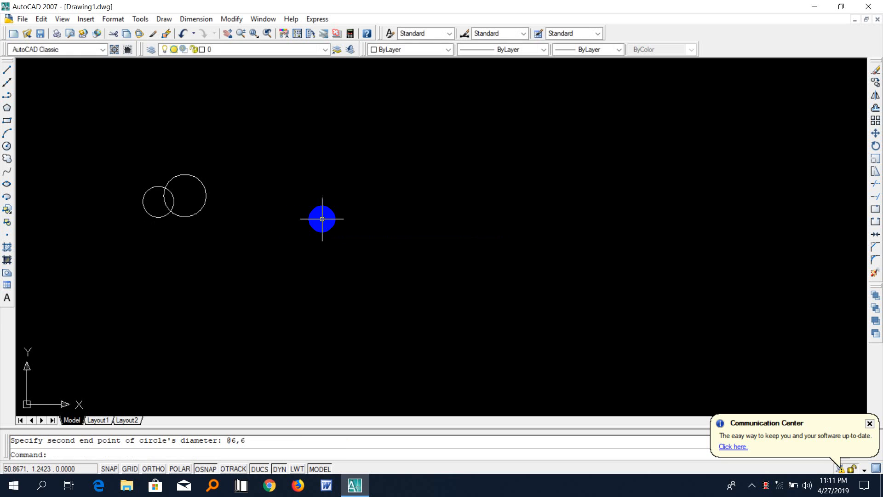
# Step: Check the radius of the smaller two-point circle using its right quadrant grip
pyautogui.scroll(5, 138, 222)
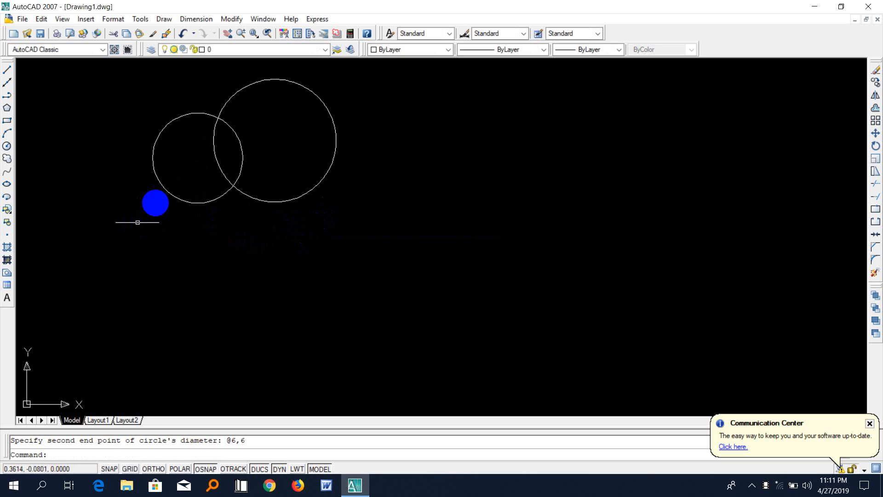
pyautogui.click(160, 135)
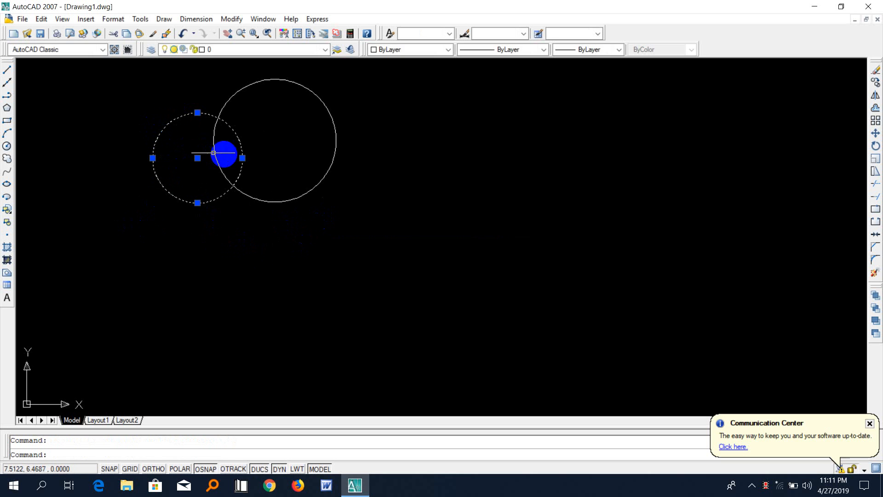
pyautogui.click(242, 158)
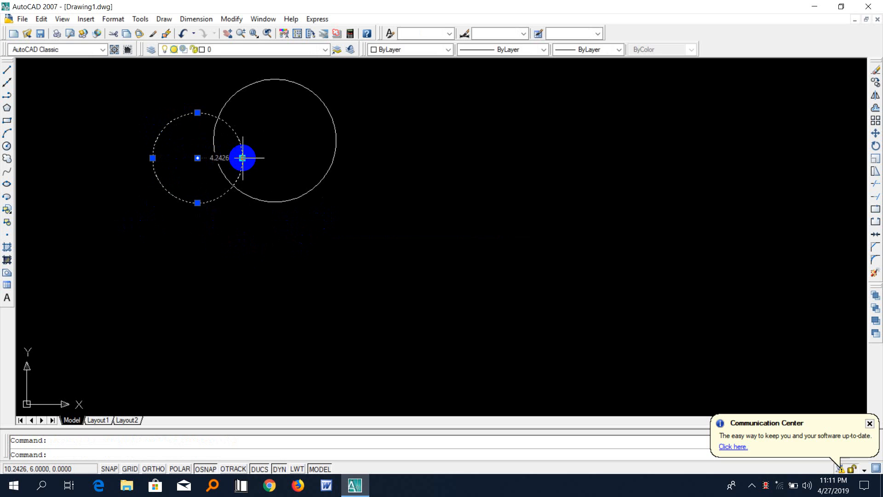
pyautogui.press('Escape')
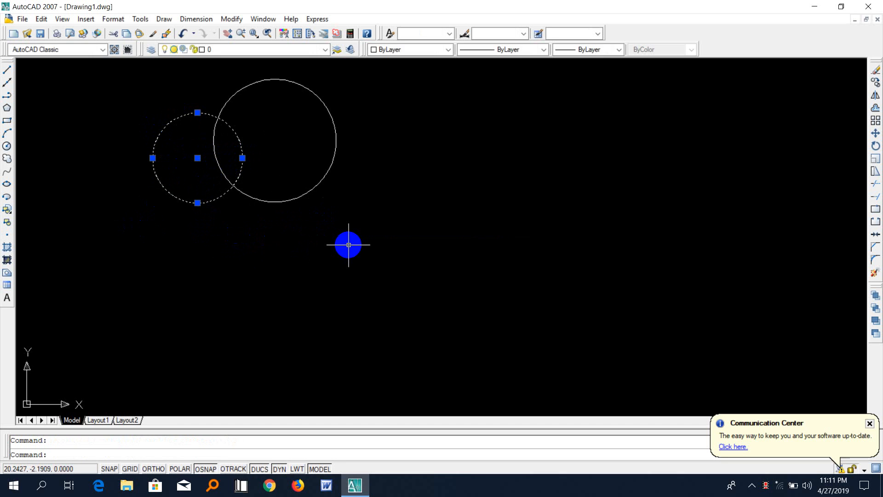
# Step: Select both overlapping two-point circles and delete them from the drawing
pyautogui.click(363, 232)
pyautogui.click(155, 116)
pyautogui.press('Delete')
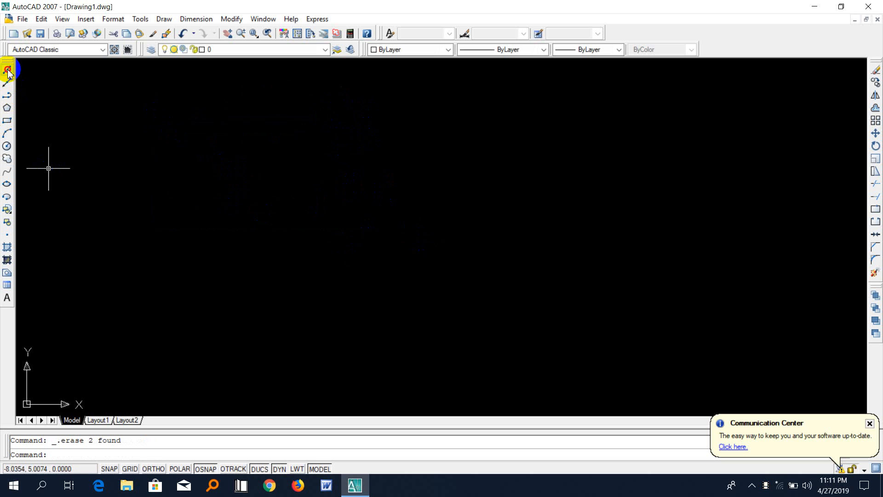
# Step: Draw a closed scalene triangle from three connected lines in the empty drawing, with its sharpest corner pointing right
pyautogui.click(7, 71)
pyautogui.click(323, 159)
pyautogui.click(575, 207)
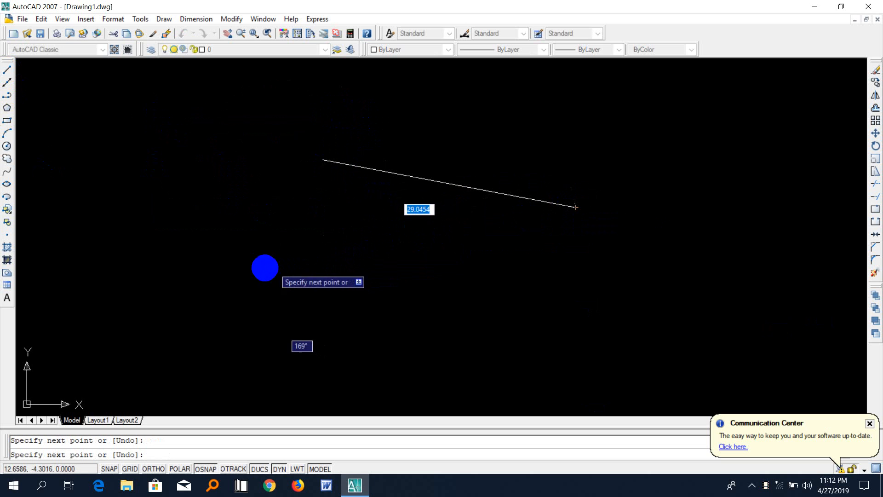
pyautogui.click(264, 296)
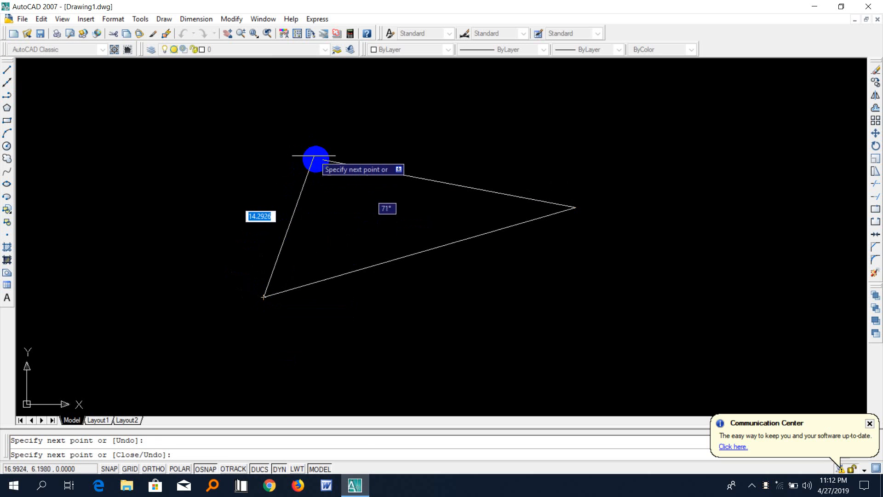
pyautogui.click(323, 159)
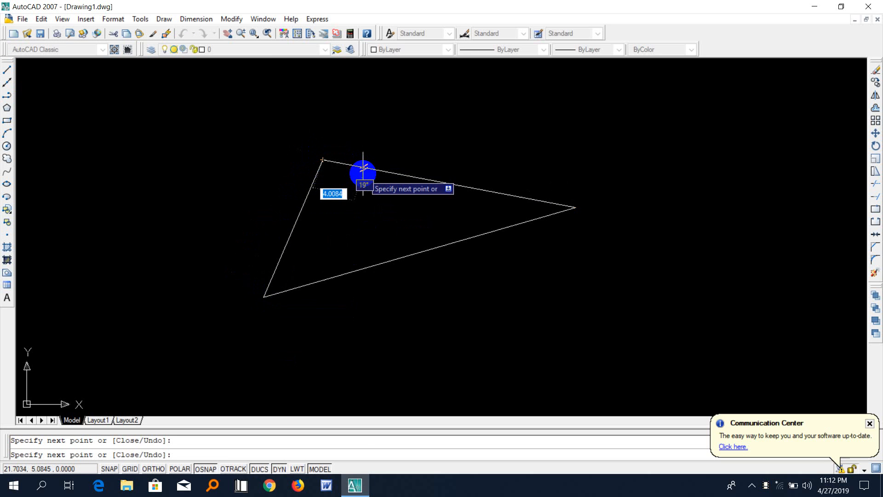
pyautogui.press('Escape')
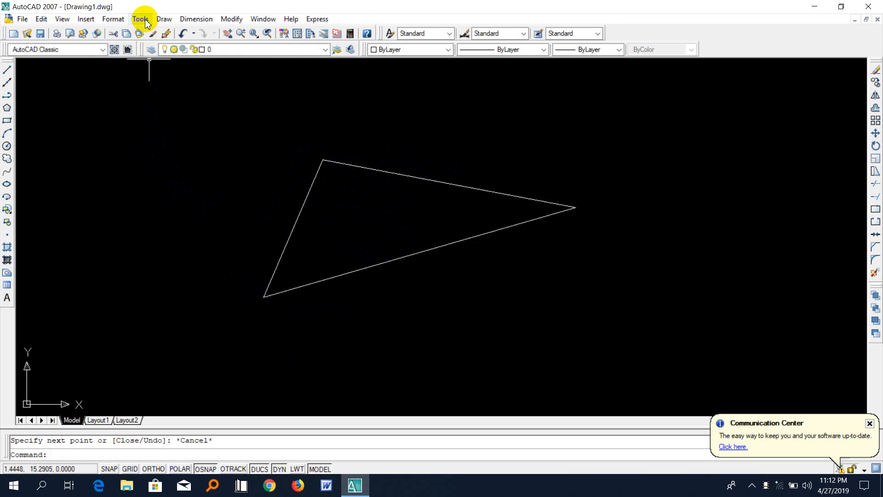
# Step: Draw a Tan, Tan, Tan circle inside the triangle, tangent to its left, upper and lower sides
pyautogui.click(164, 19)
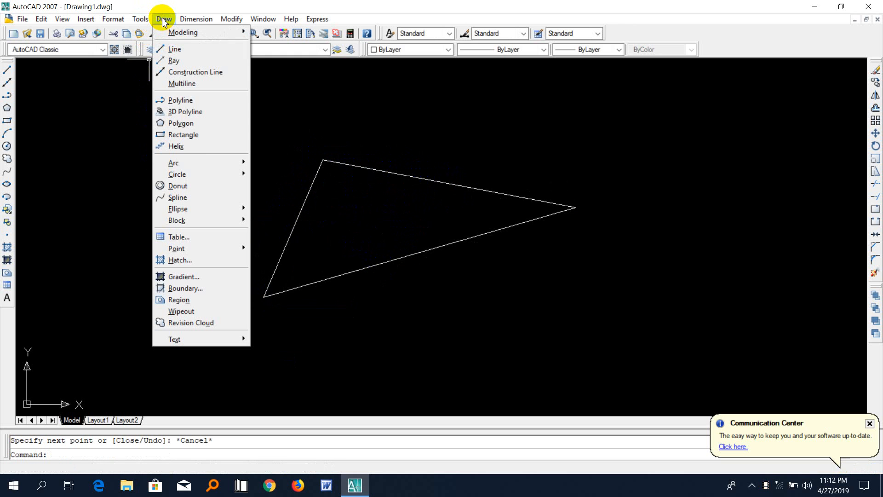
pyautogui.moveTo(205, 179)
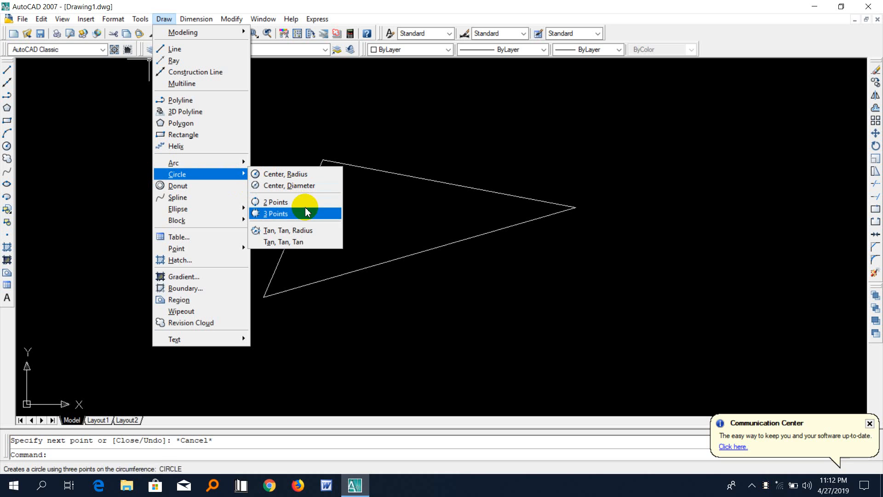
pyautogui.click(294, 242)
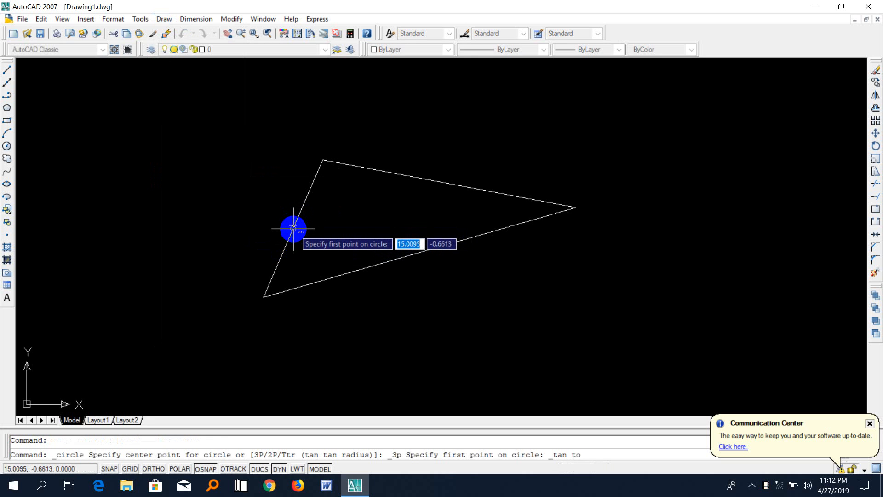
pyautogui.click(293, 227)
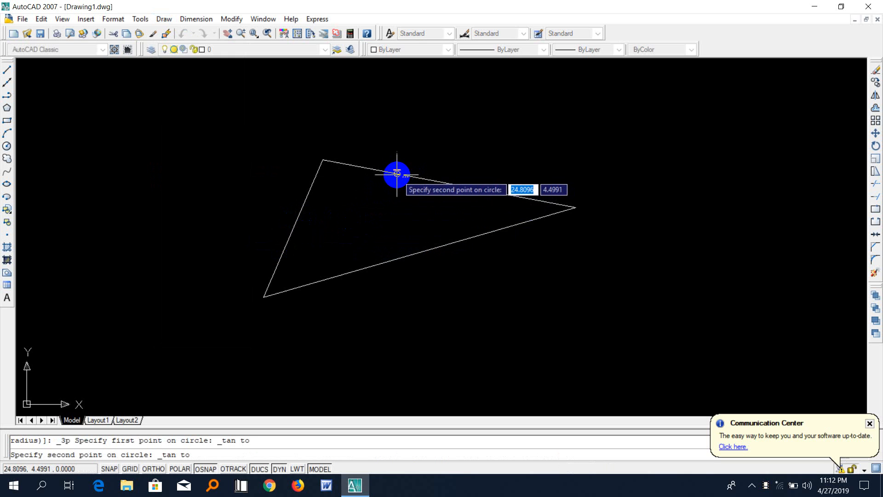
pyautogui.click(396, 173)
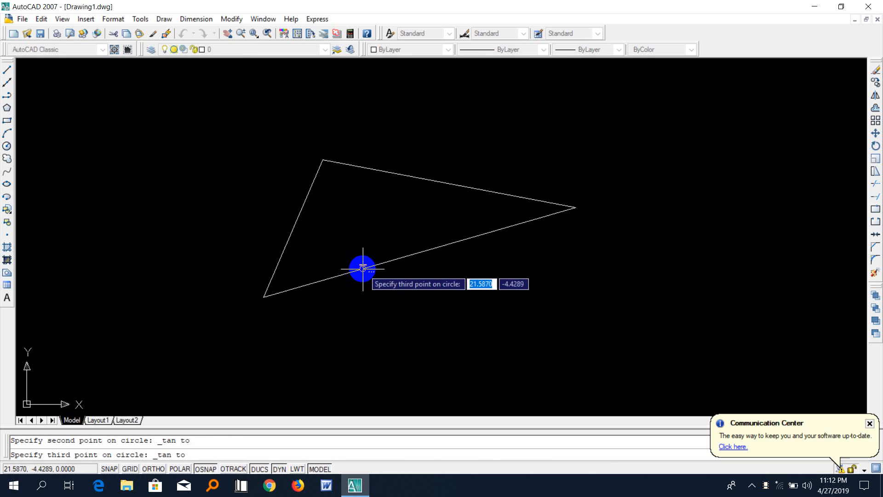
pyautogui.click(363, 268)
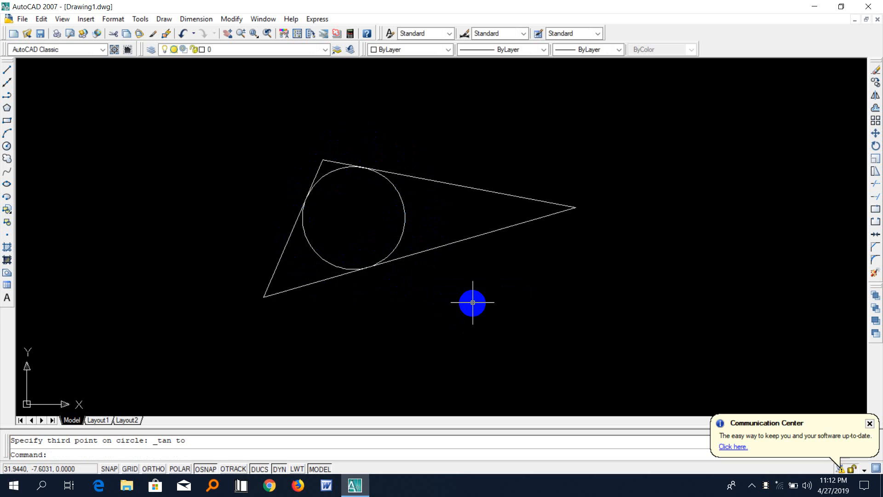
# Step: Select the triangle together with its inscribed circle and delete them
pyautogui.click(473, 302)
pyautogui.click(243, 140)
pyautogui.press('Delete')
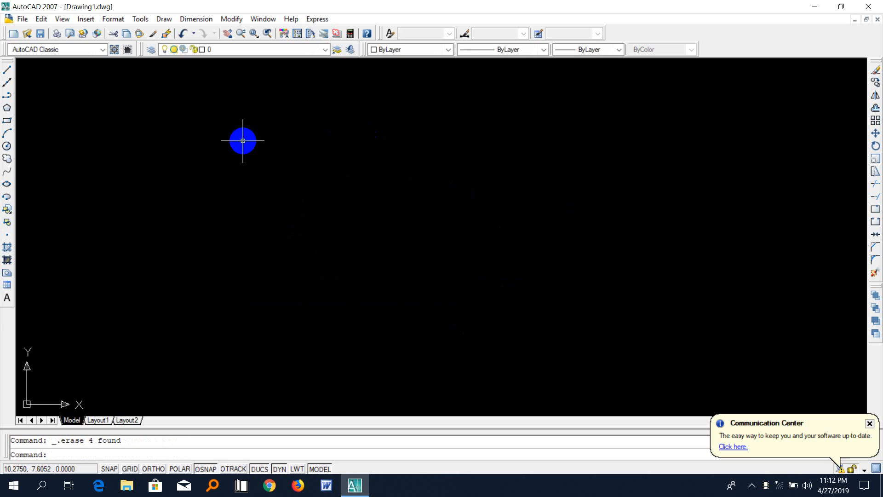
# Step: Draw an open chain of four connected line segments, descending from the upper left to a low vertex and rising to the right
pyautogui.click(7, 70)
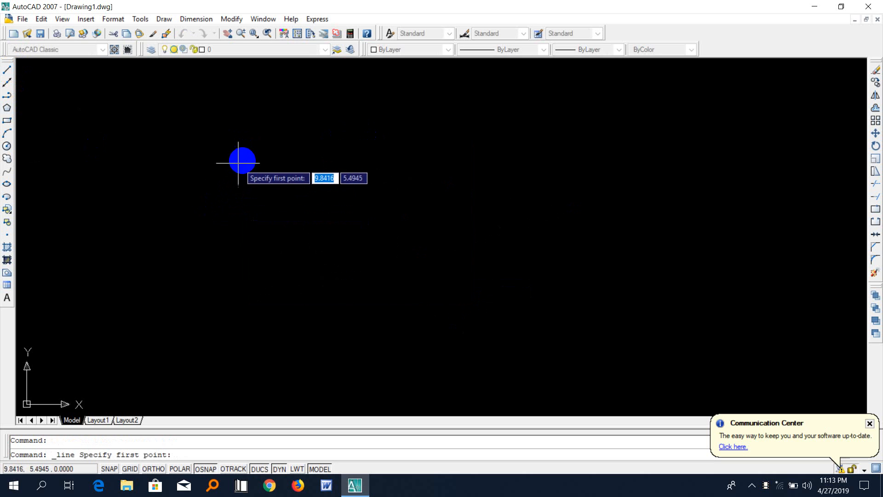
pyautogui.click(251, 154)
pyautogui.click(209, 241)
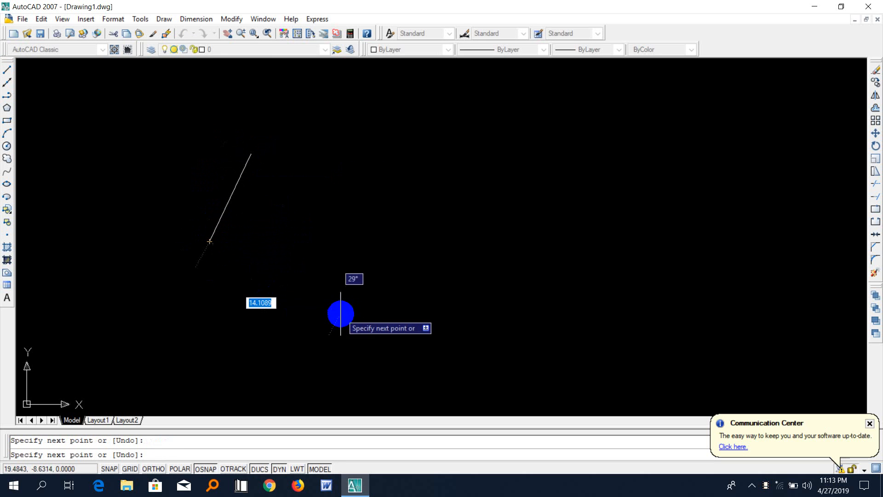
pyautogui.click(312, 316)
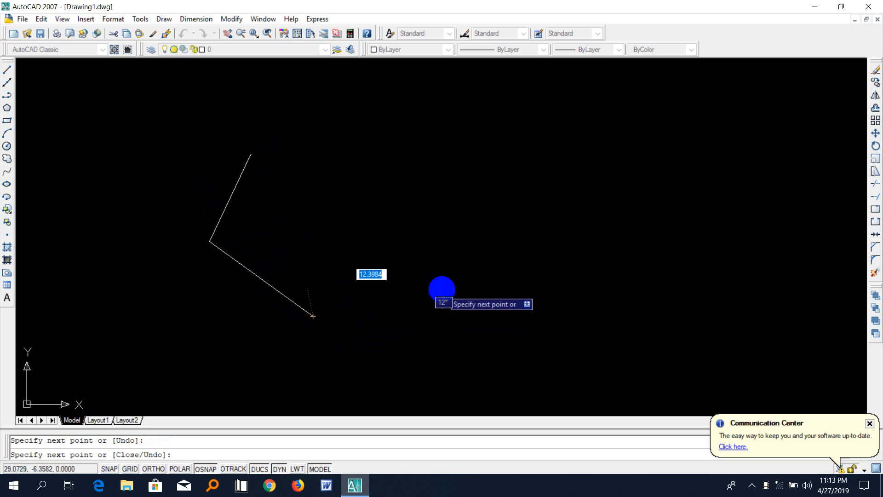
pyautogui.click(422, 266)
pyautogui.click(430, 215)
pyautogui.press('Escape')
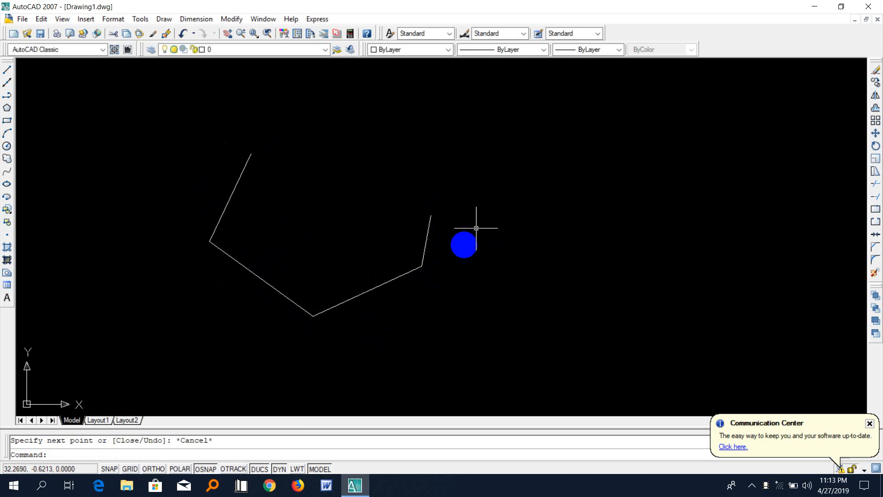
# Step: Try a Ttr circle tangent to the chain's first and second segments with the default radius 4.8355, and undo it
pyautogui.click(234, 187)
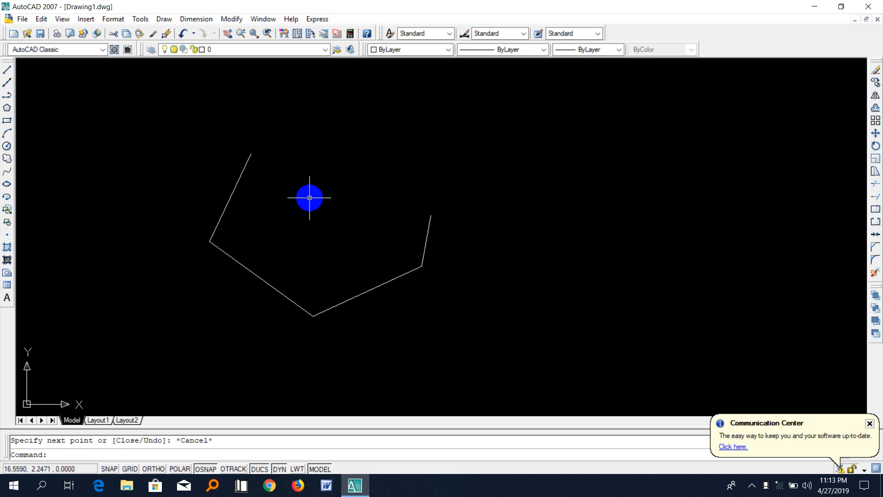
pyautogui.write('c')
pyautogui.press('Return')
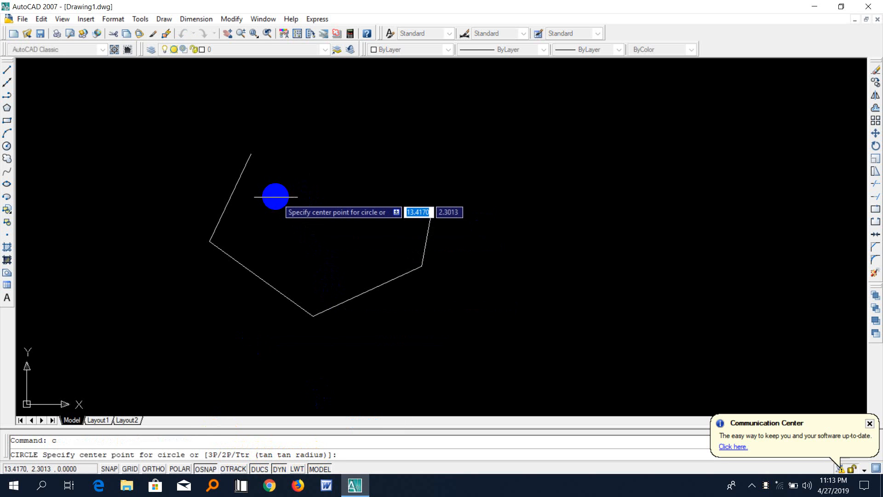
pyautogui.write('ttr')
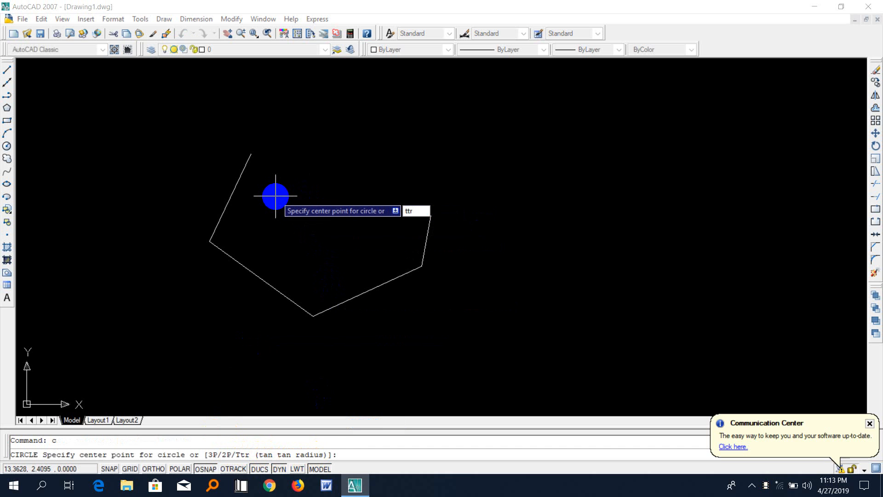
pyautogui.press('Return')
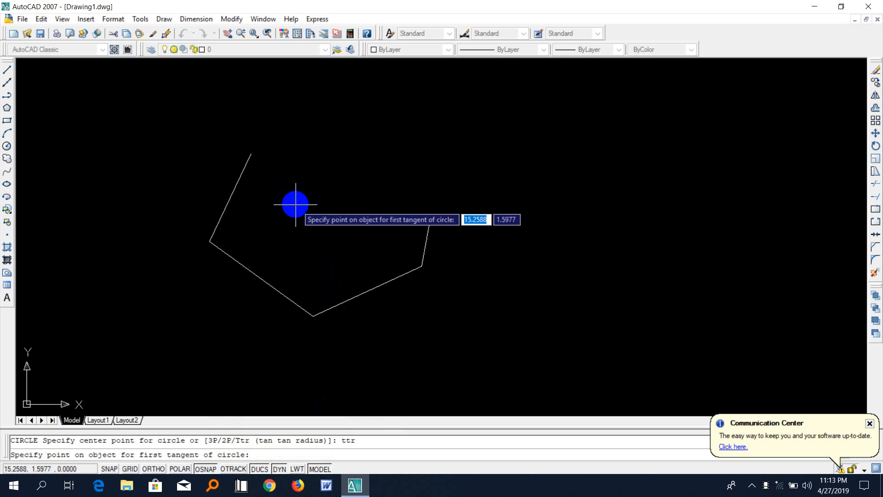
pyautogui.click(234, 188)
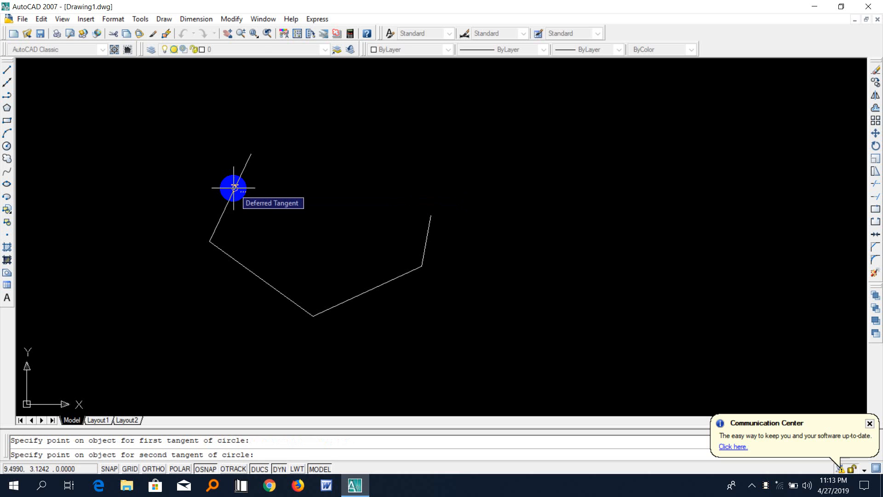
pyautogui.click(258, 276)
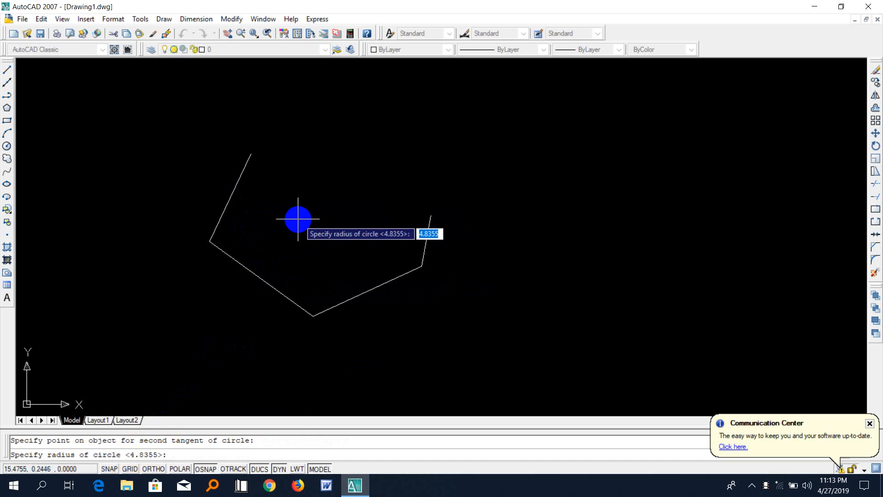
pyautogui.press('Return')
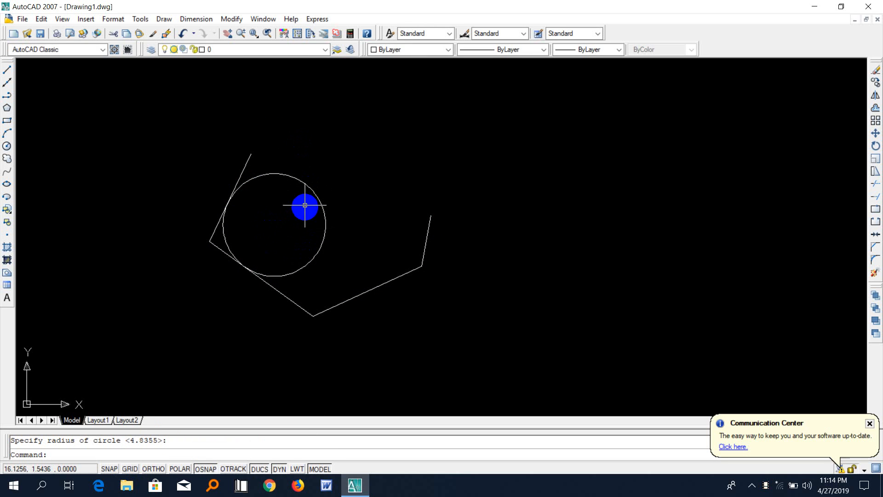
pyautogui.hotkey('ctrl', 'z')
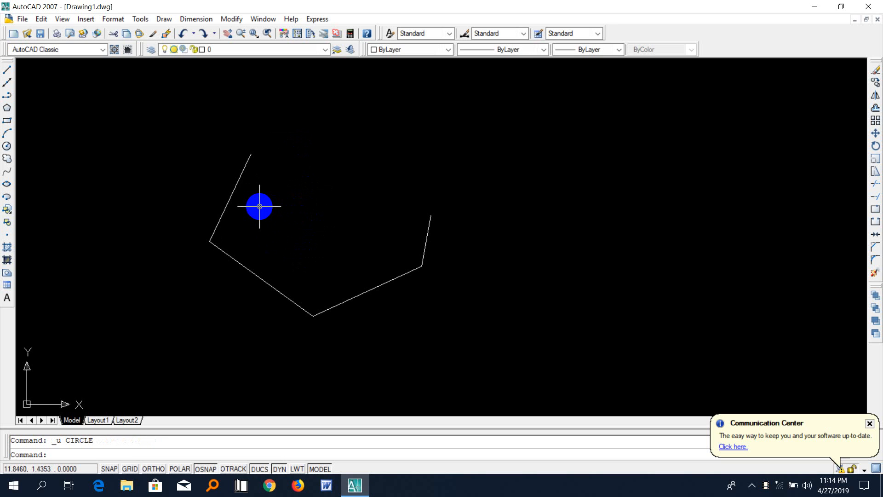
# Step: Try a Tan, Tan, Radius circle tangent to the chain's first and third segments with radius 6, and undo it
pyautogui.click(161, 19)
pyautogui.moveTo(208, 177)
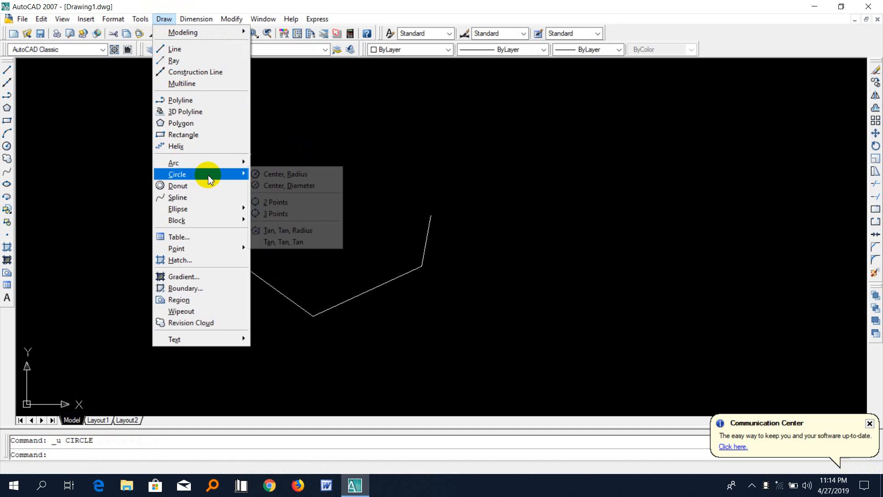
pyautogui.click(300, 233)
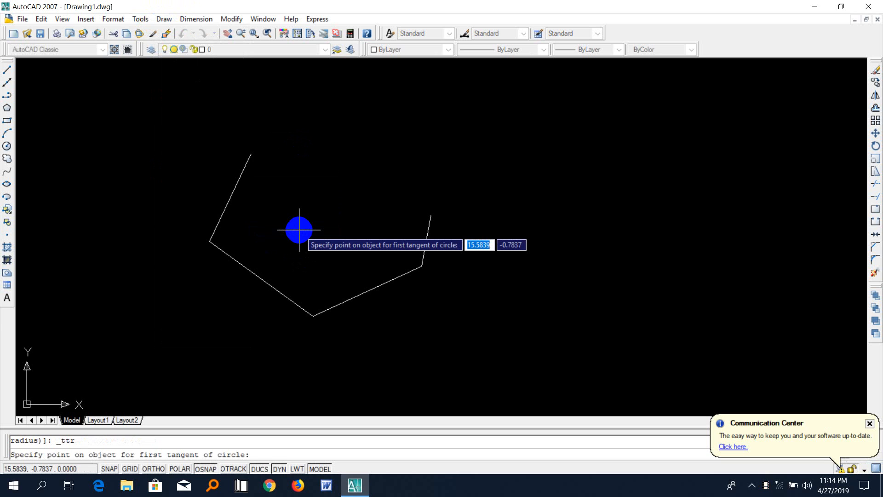
pyautogui.click(233, 189)
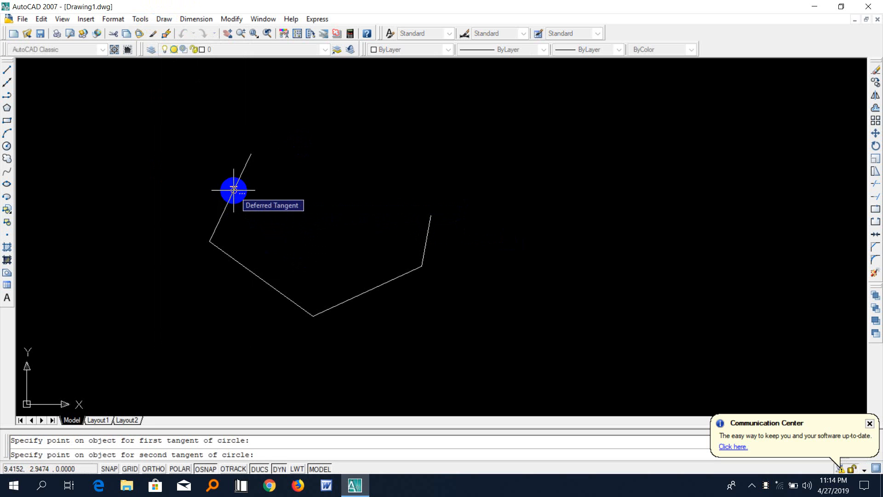
pyautogui.click(369, 290)
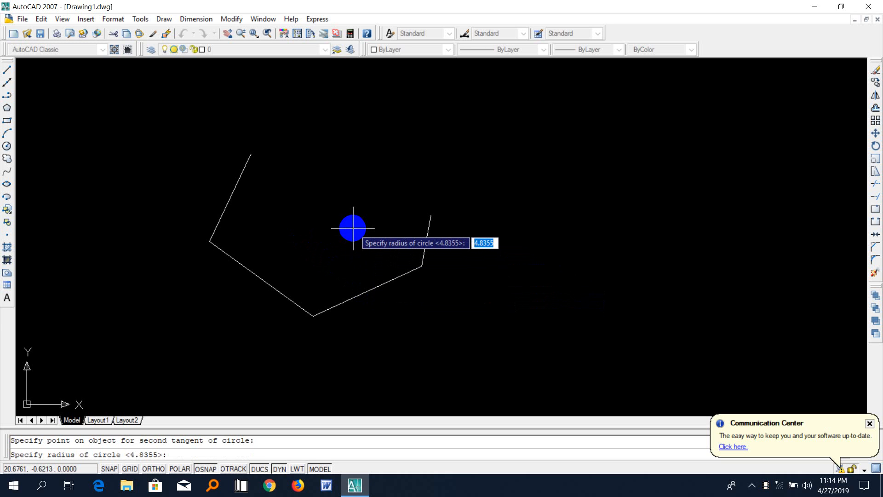
pyautogui.write('6')
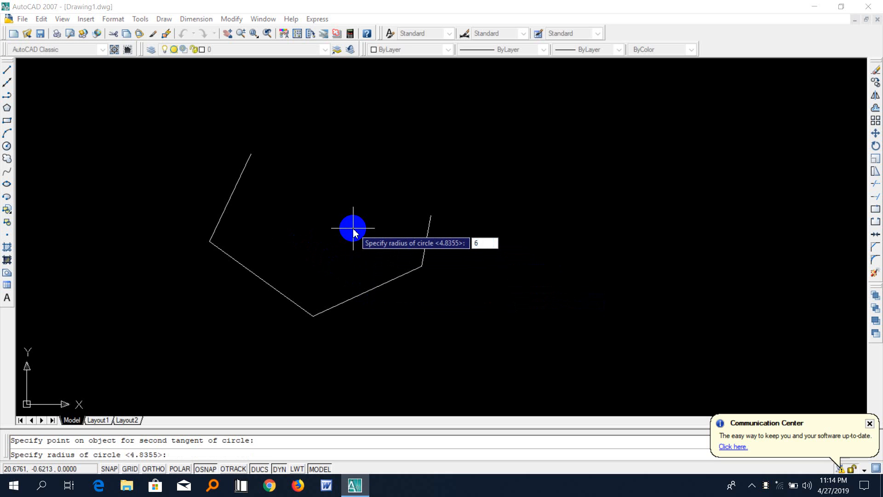
pyautogui.press('Return')
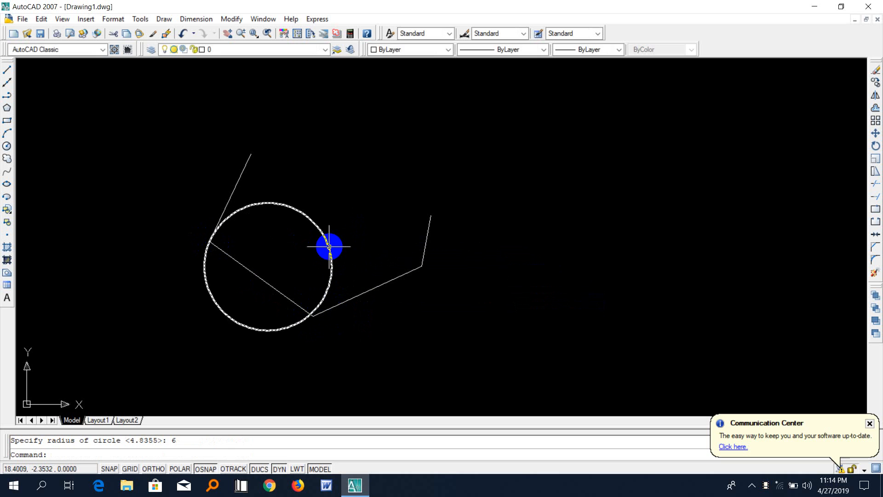
pyautogui.hotkey('ctrl', 'z')
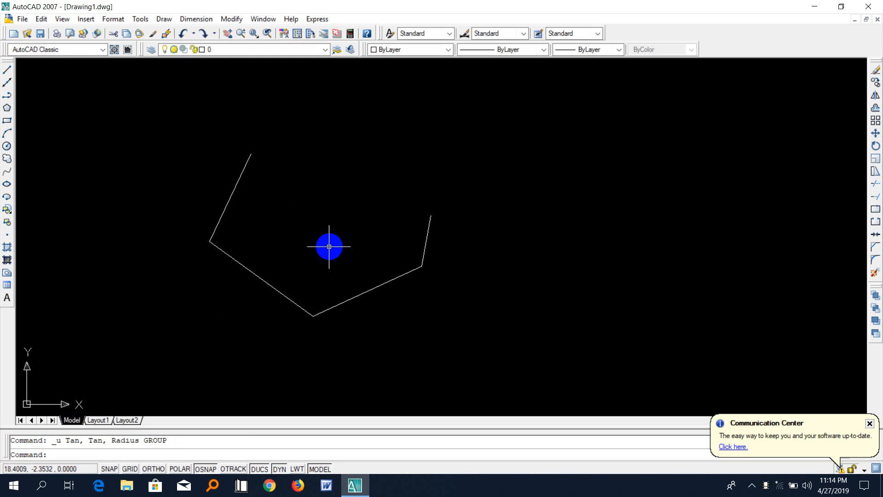
# Step: Try a Ttr circle tangent to the chain's first and third segments with radius 10, and undo it
pyautogui.hotkey('ctrl', 'z')
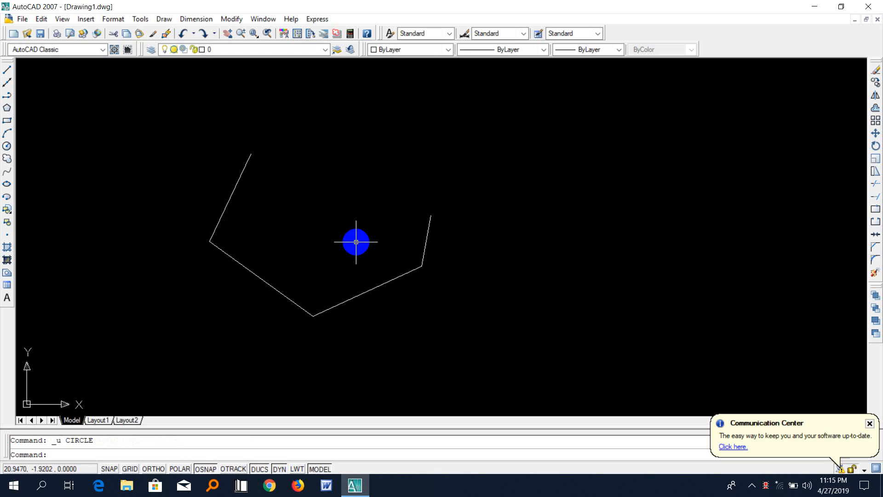
pyautogui.write('c')
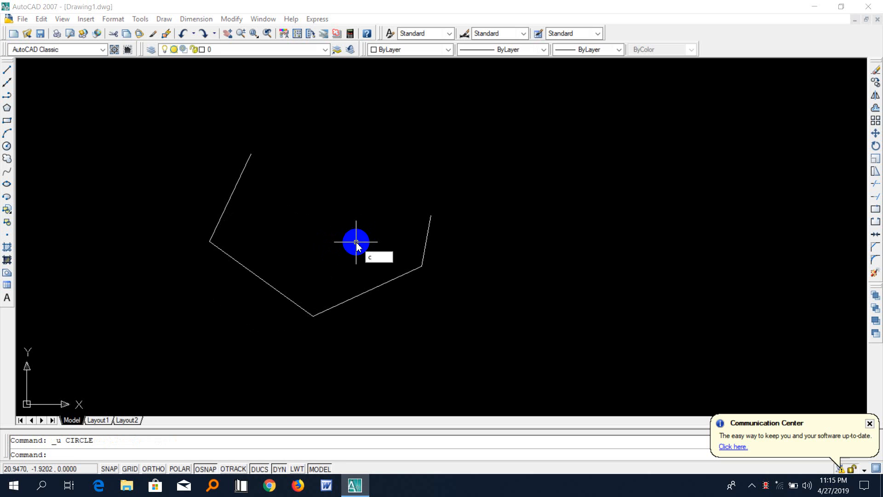
pyautogui.press('Return')
pyautogui.write('ttr')
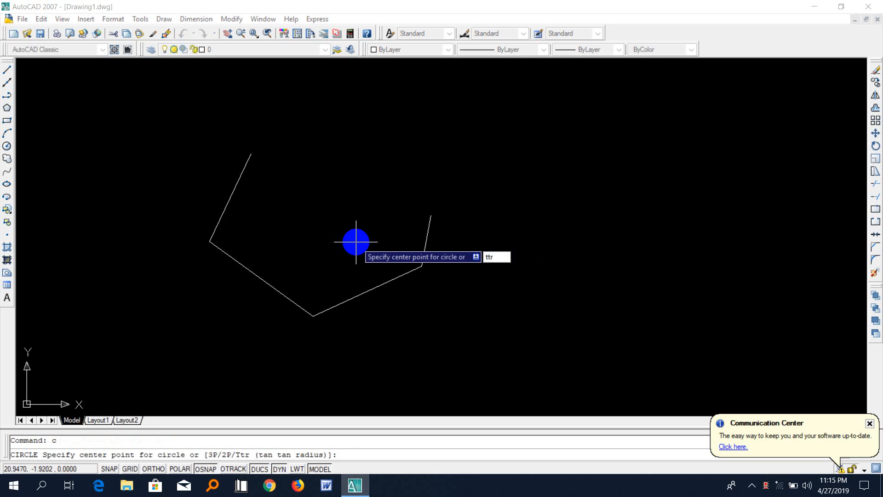
pyautogui.press('Return')
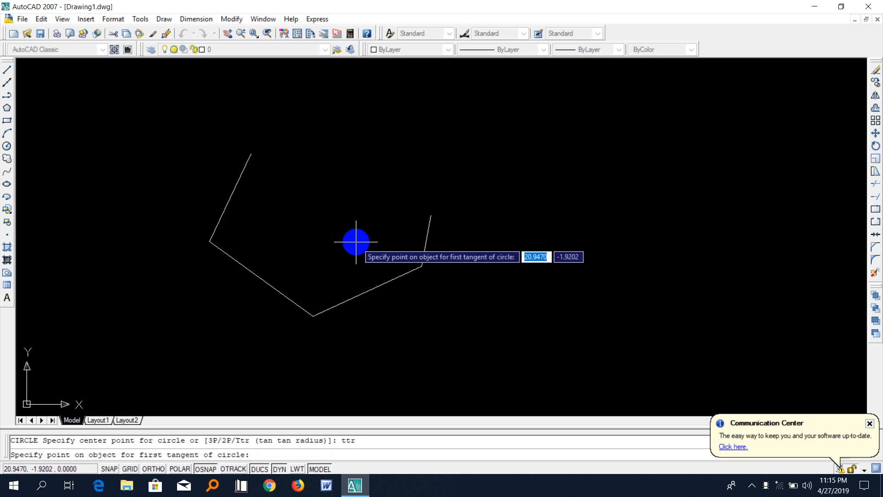
pyautogui.click(235, 188)
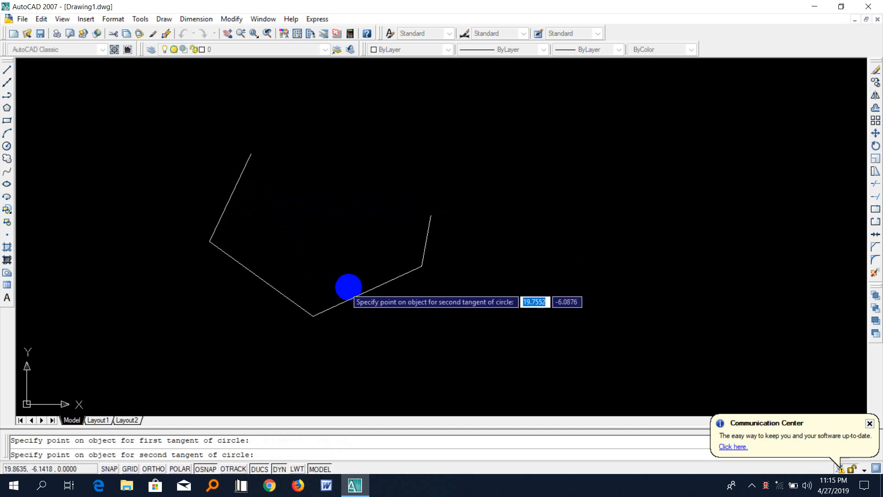
pyautogui.click(374, 288)
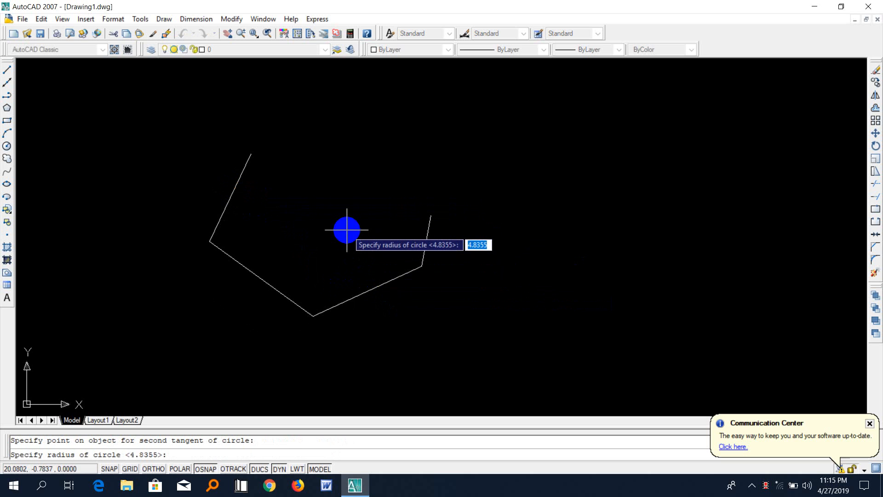
pyautogui.write('10')
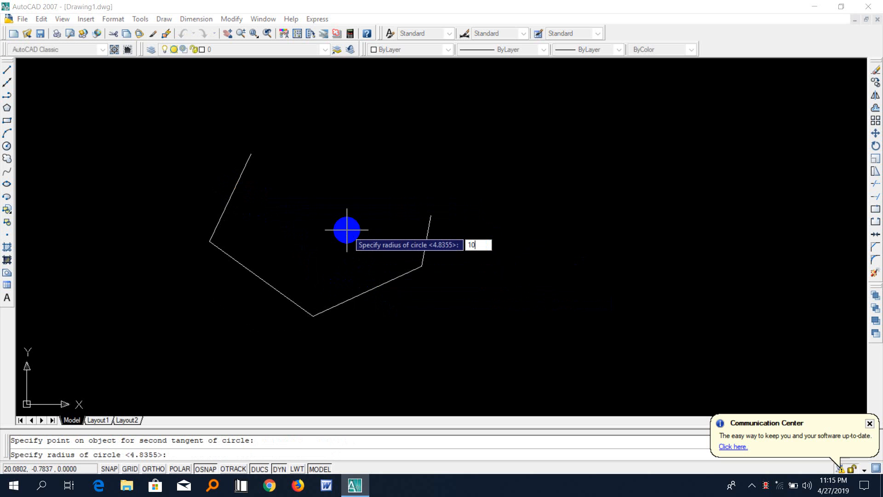
pyautogui.press('Return')
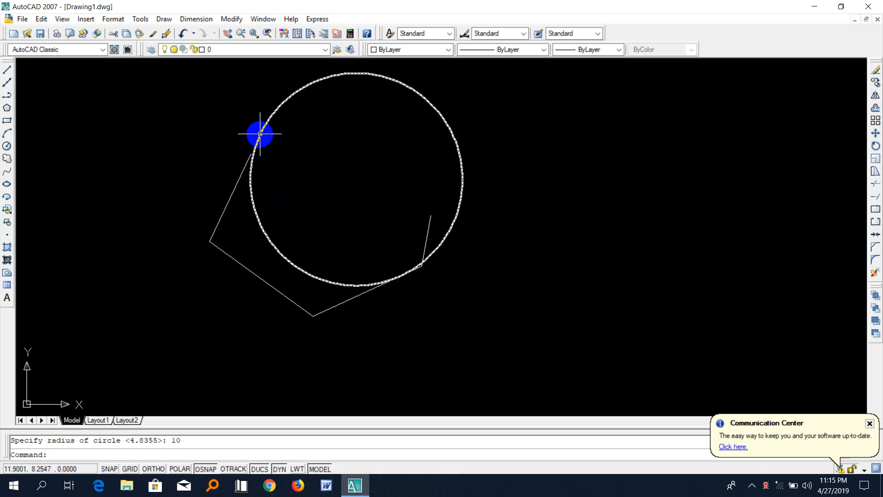
pyautogui.hotkey('ctrl', 'z')
# Step: Draw a Ttr circle tangent to the chain's first and third segments with radius 9
pyautogui.write('c')
pyautogui.press('Return')
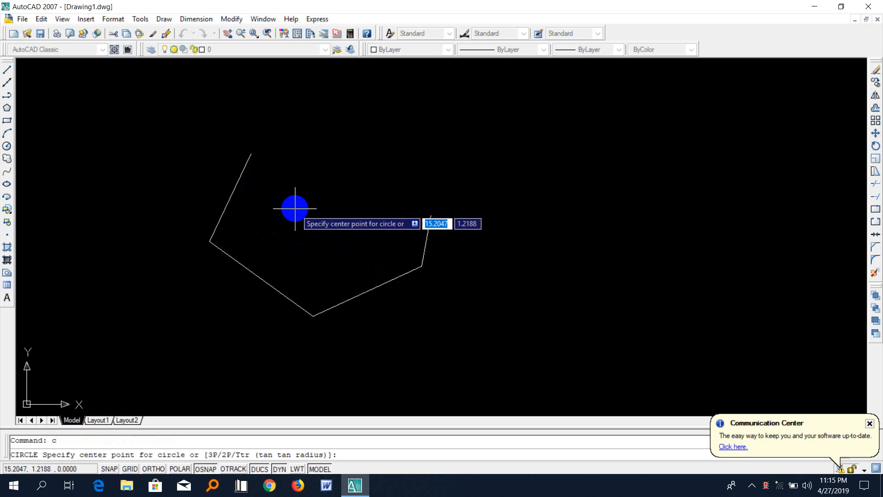
pyautogui.write('tt')
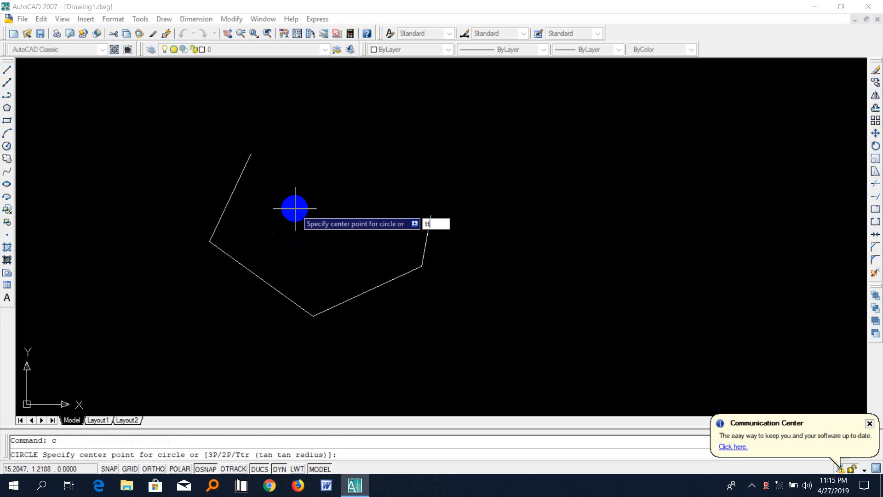
pyautogui.write('r')
pyautogui.press('Return')
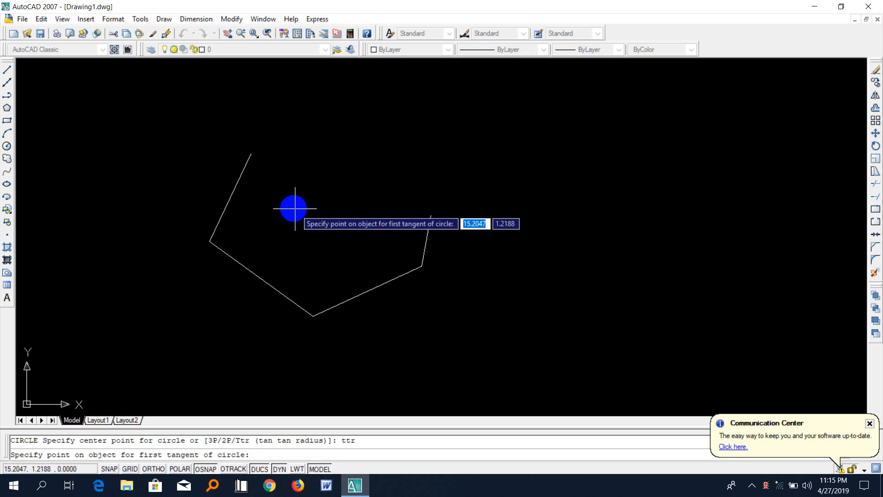
pyautogui.click(229, 197)
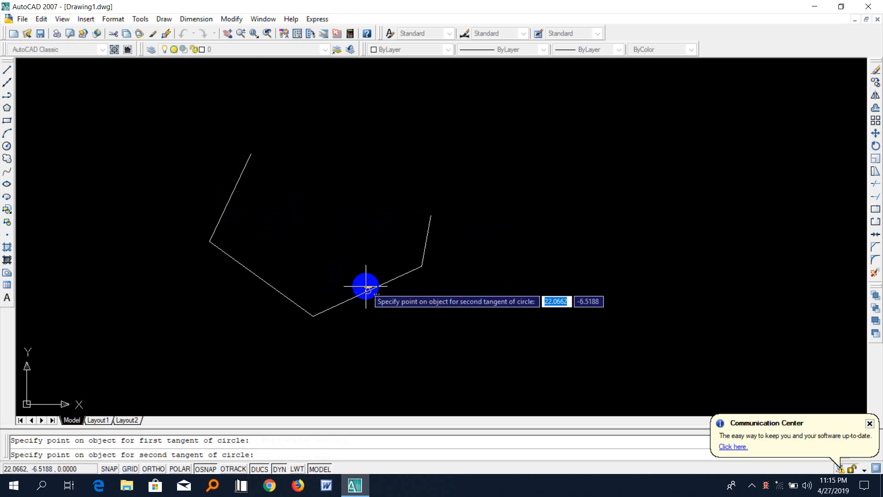
pyautogui.click(367, 286)
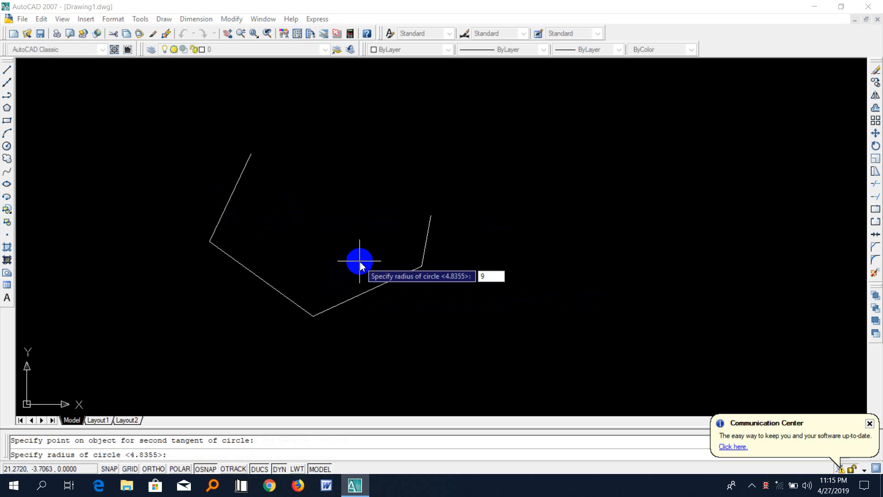
pyautogui.press('Return')
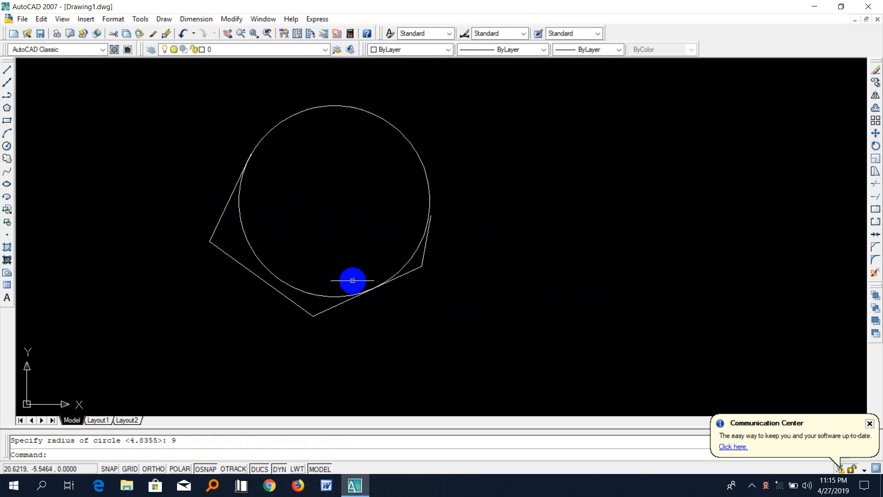